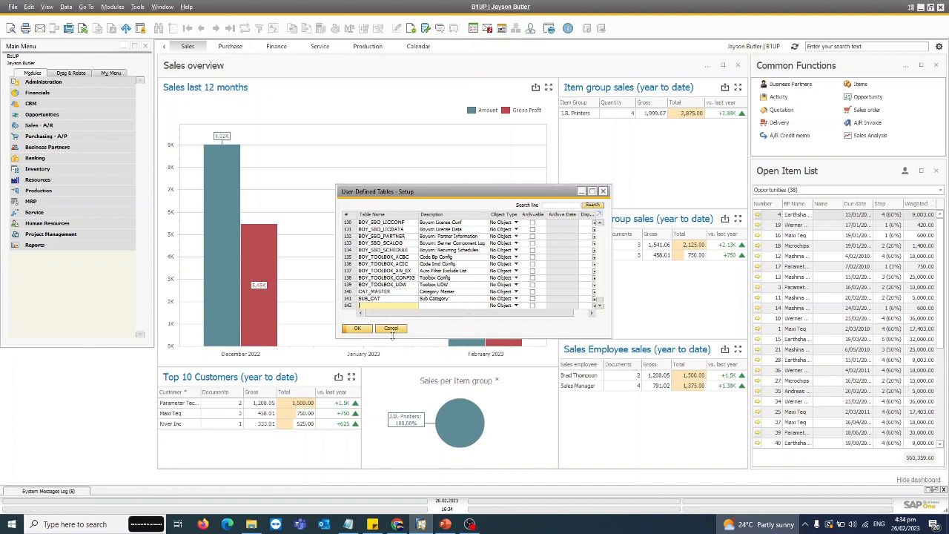
Step: Reopen the user-defined tables setup and enter a new table STD_H with the description "Student Header"
click(391, 327)
click(137, 6)
mouse_move(245, 215)
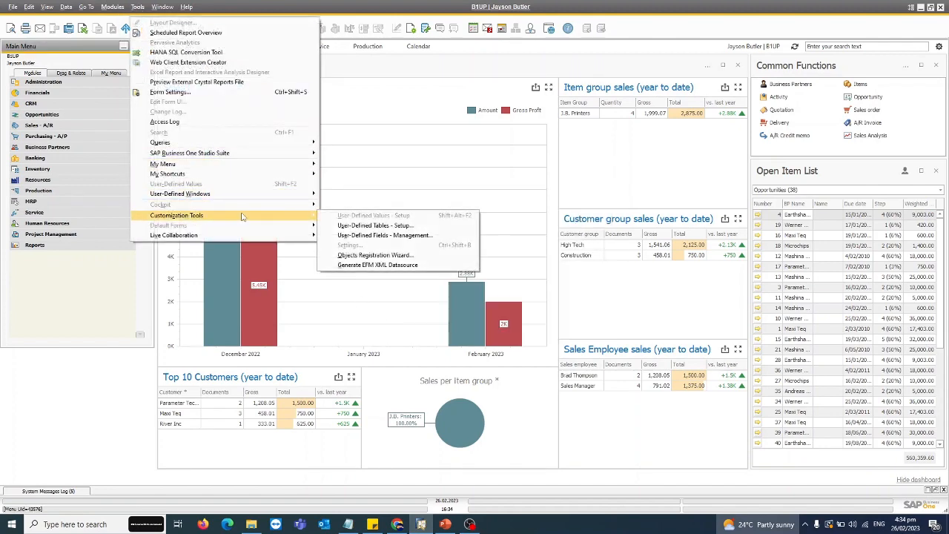
click(375, 225)
click(409, 305)
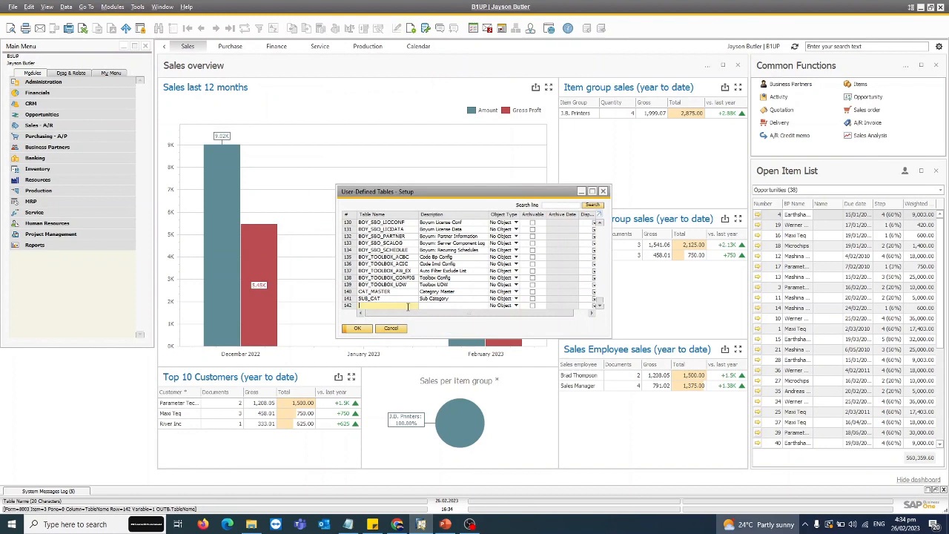
text(S)
key(Tab)
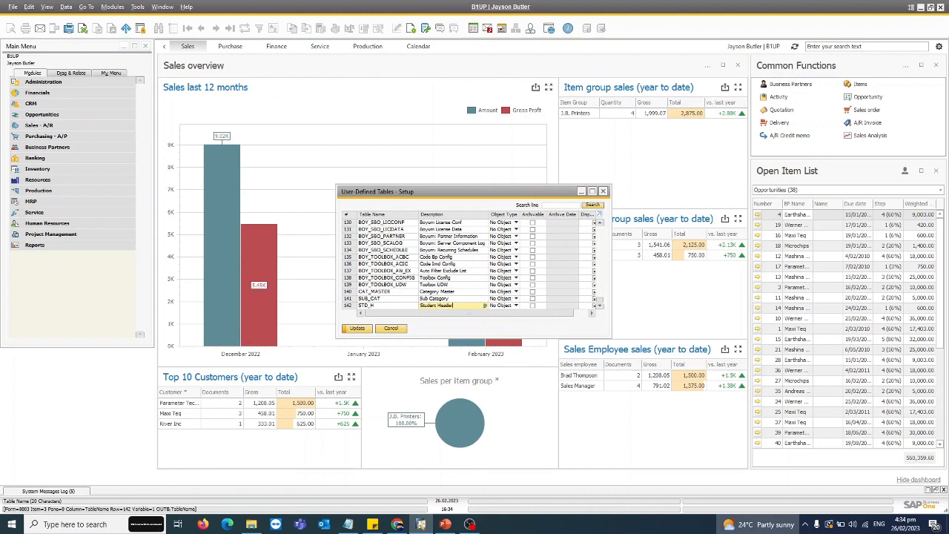
Step: Set the STD_H table's object type to Master Data and save it, ignoring the connected workstations
click(514, 306)
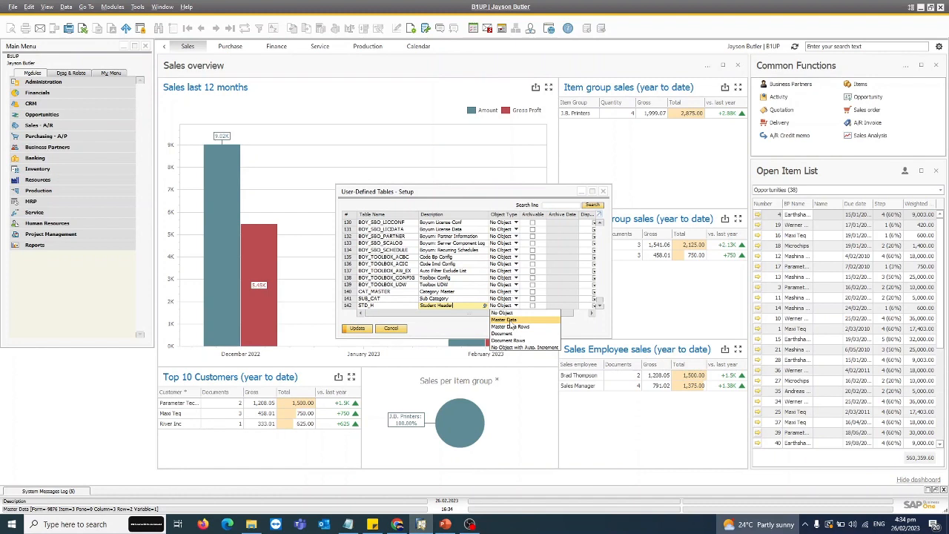
click(509, 320)
click(361, 329)
click(485, 256)
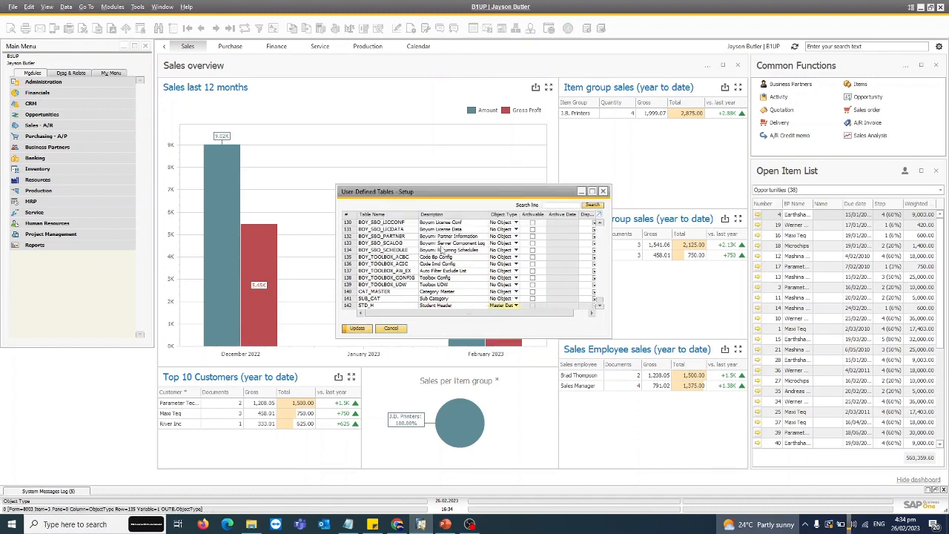
click(384, 328)
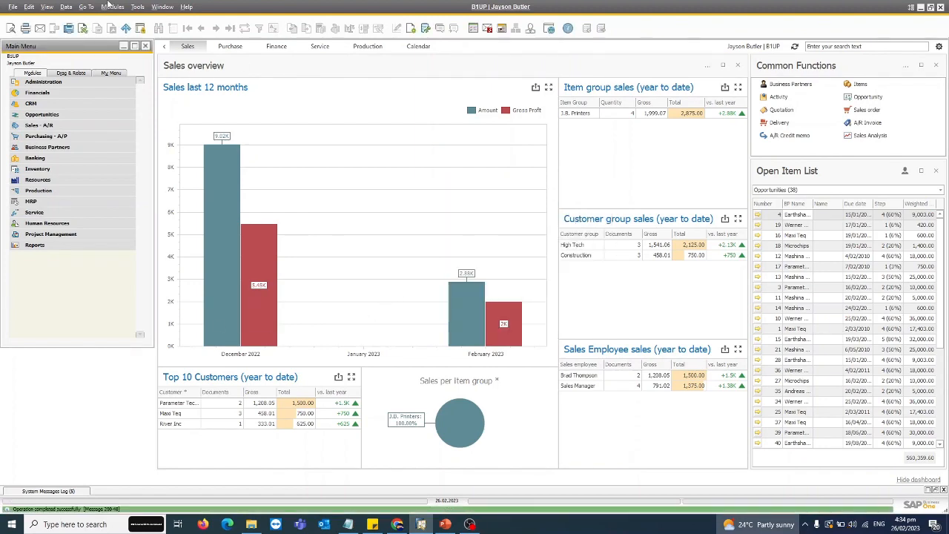
Step: Enter another user-defined table STD_R with the description "Student Details"
click(132, 8)
mouse_move(296, 218)
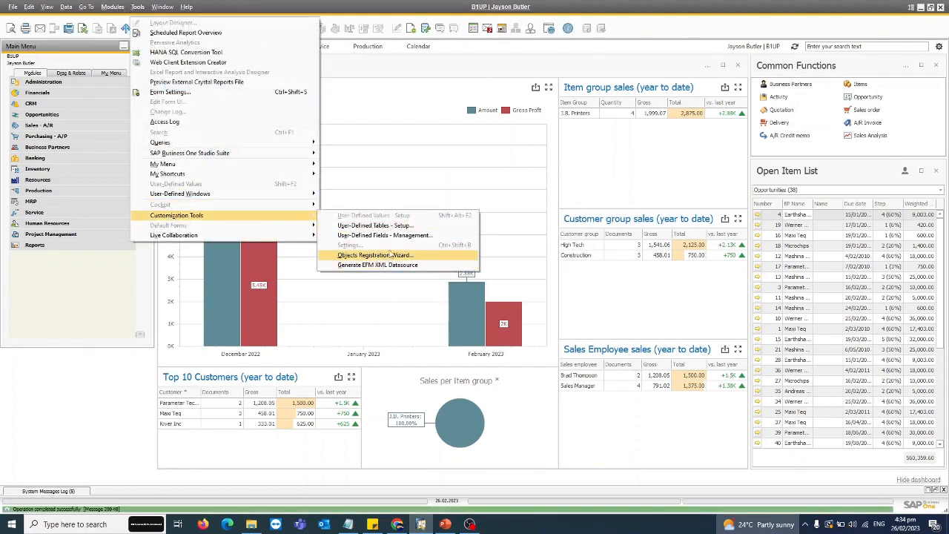
click(374, 225)
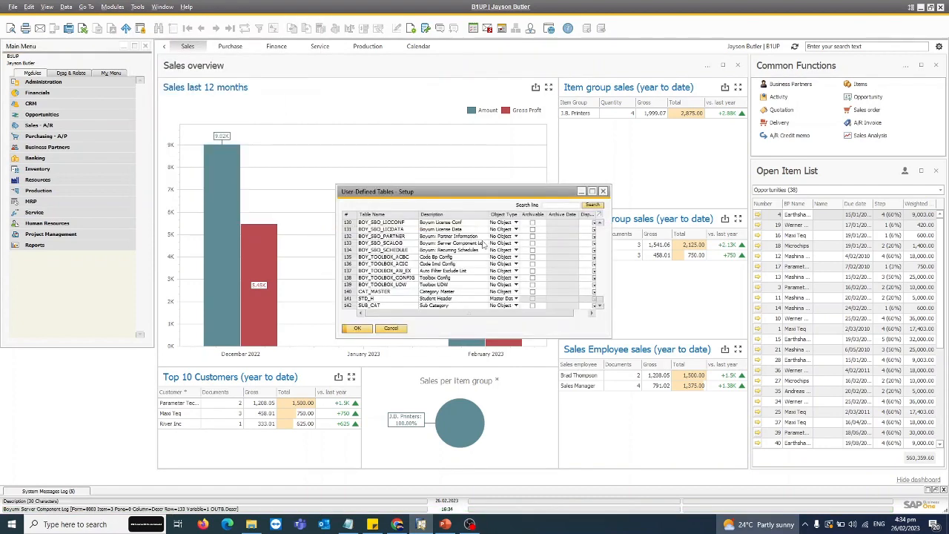
text(STD_R)
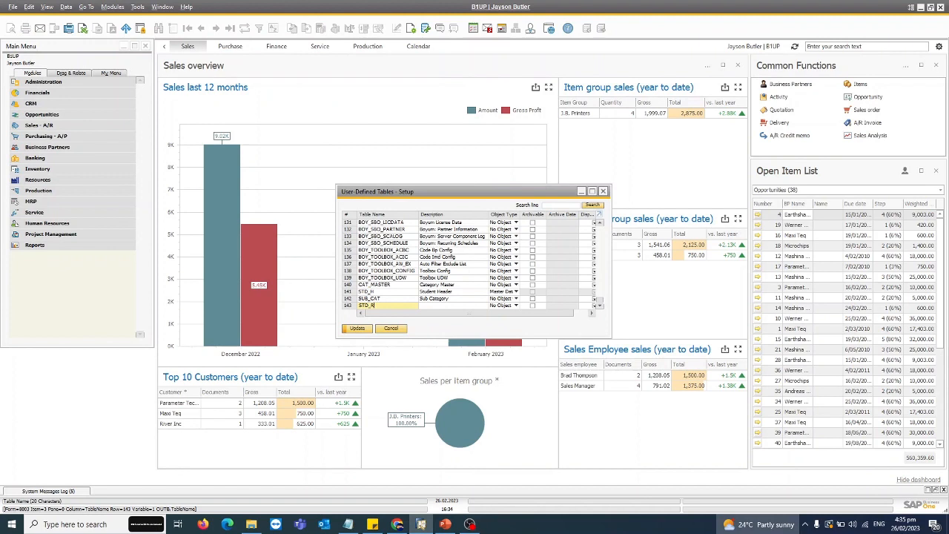
key(Tab)
text(Stud)
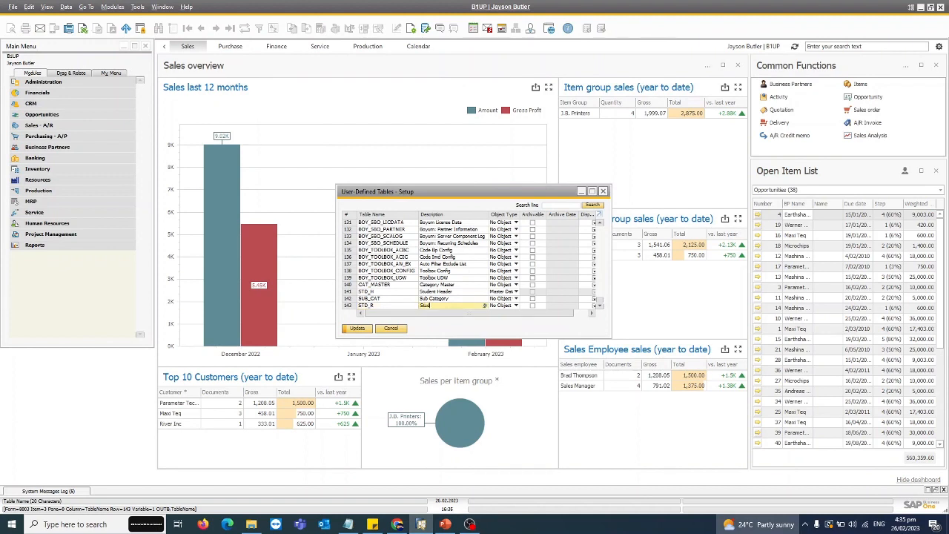
text(ent Details)
key(Tab)
Step: Set the STD_R table's object type to Master Data and save it, ignoring the connected workstations
click(516, 306)
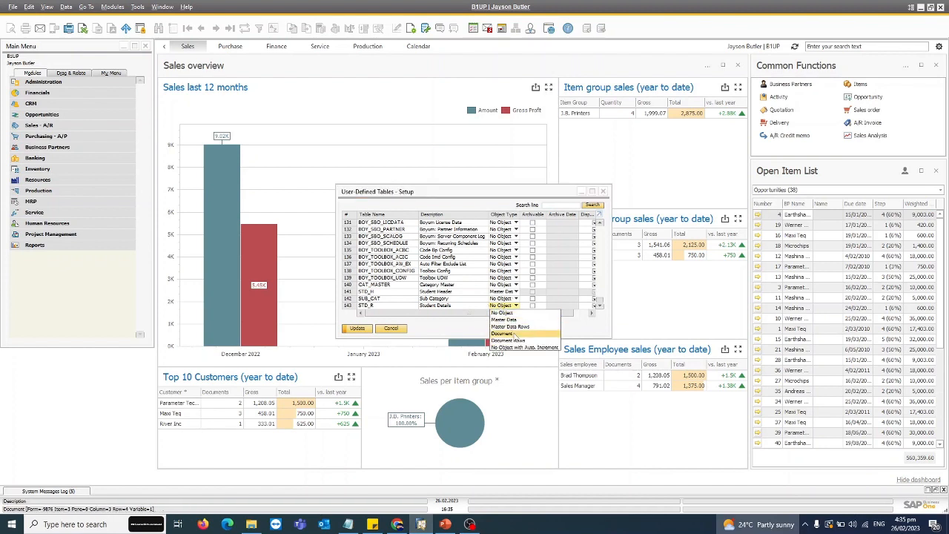
click(504, 319)
click(357, 328)
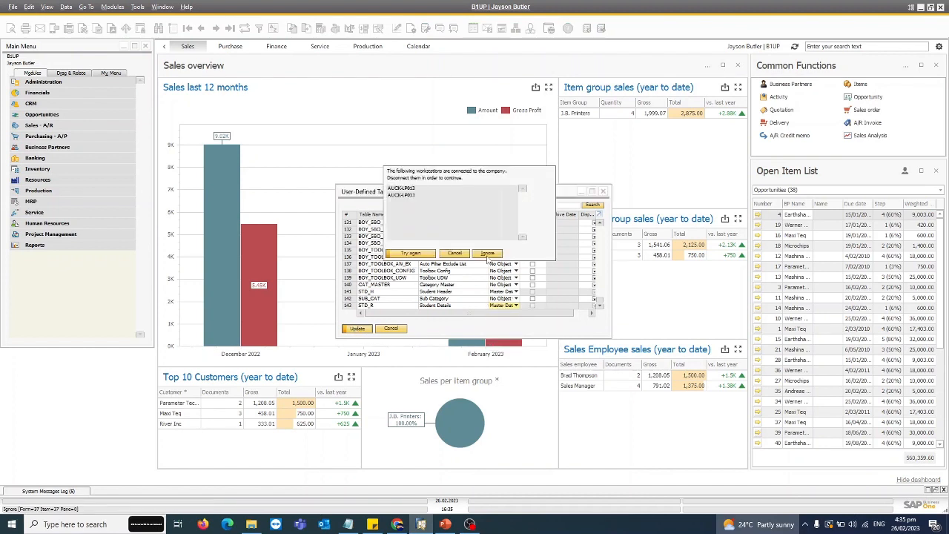
click(487, 253)
click(353, 329)
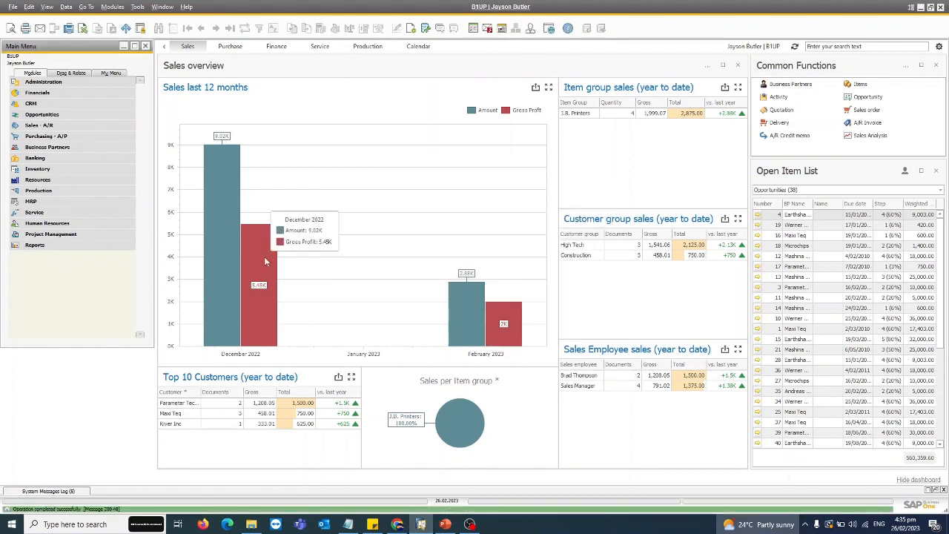
Step: Open the user-defined fields management and select the Student Header table under User Tables
click(137, 8)
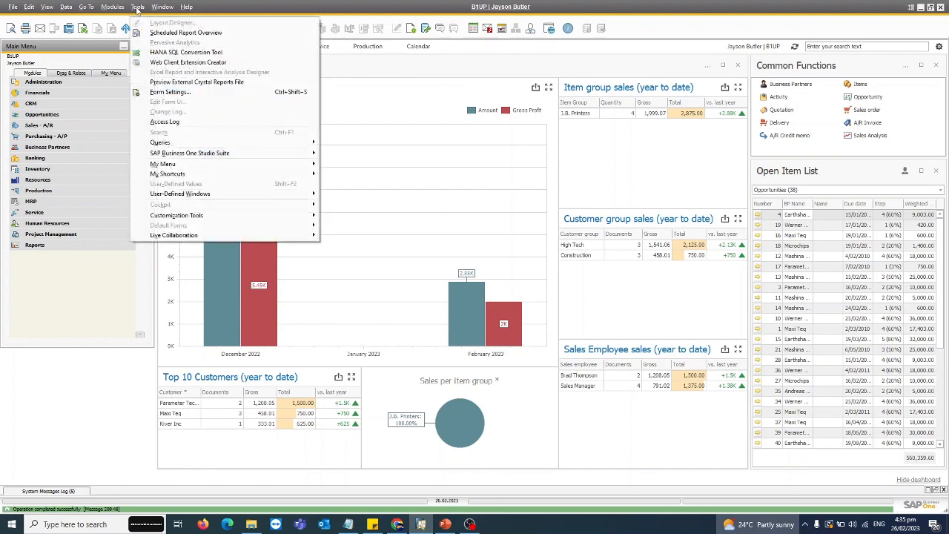
mouse_move(208, 217)
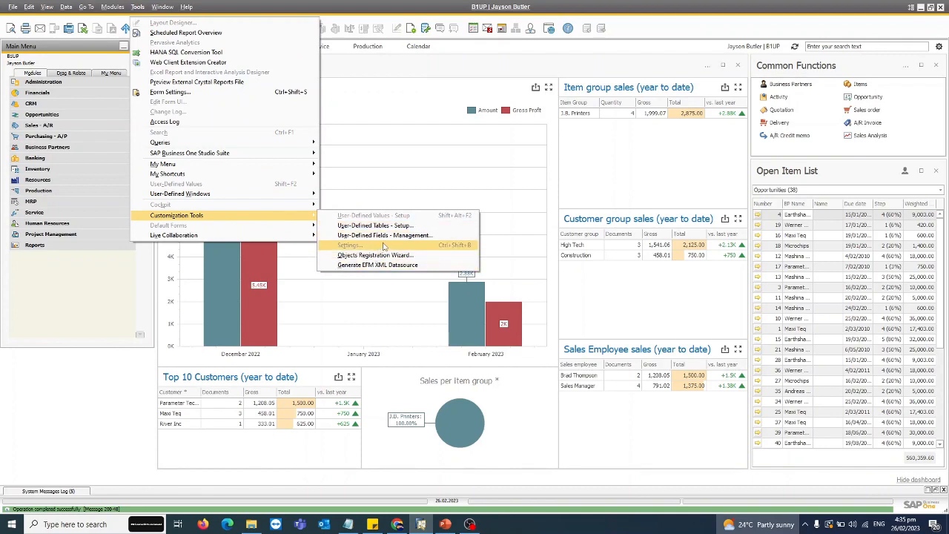
click(432, 235)
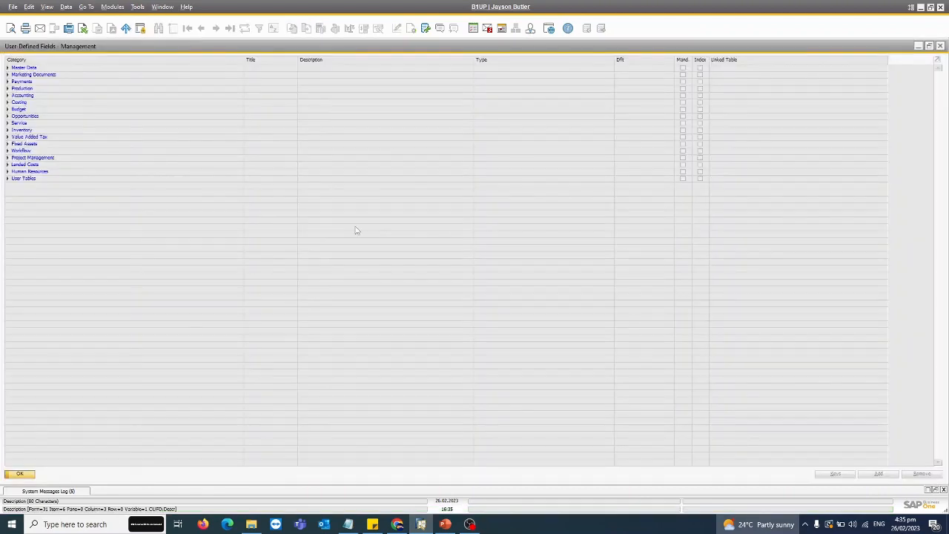
click(8, 180)
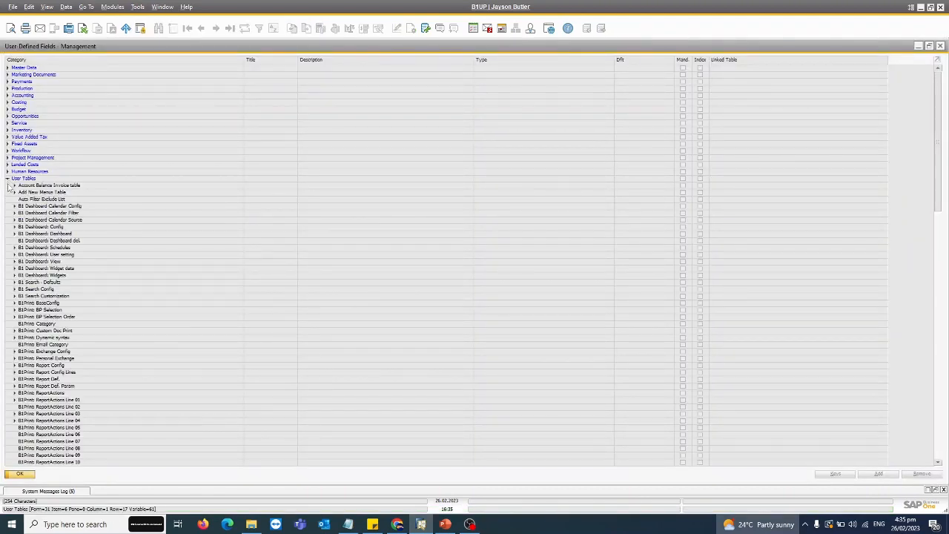
drag(937, 164, 943, 410)
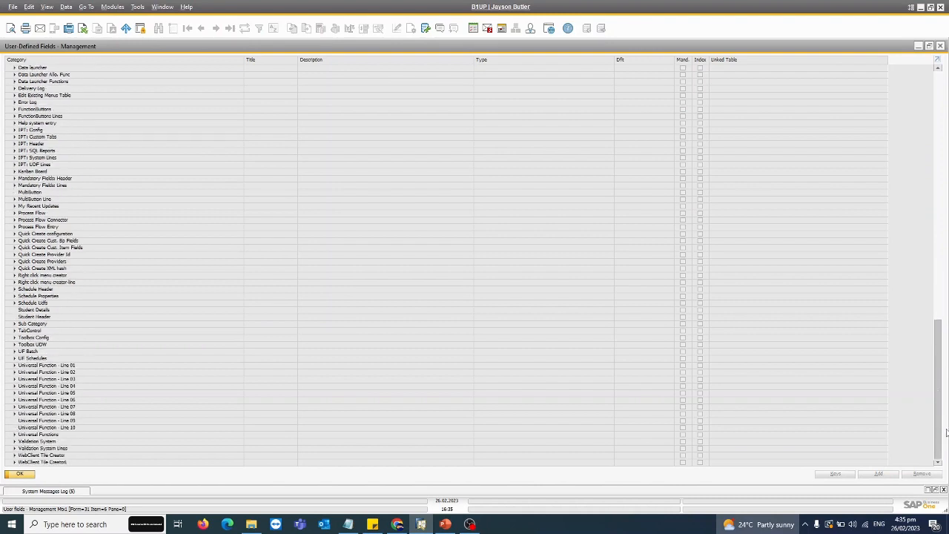
click(45, 317)
click(51, 310)
click(51, 317)
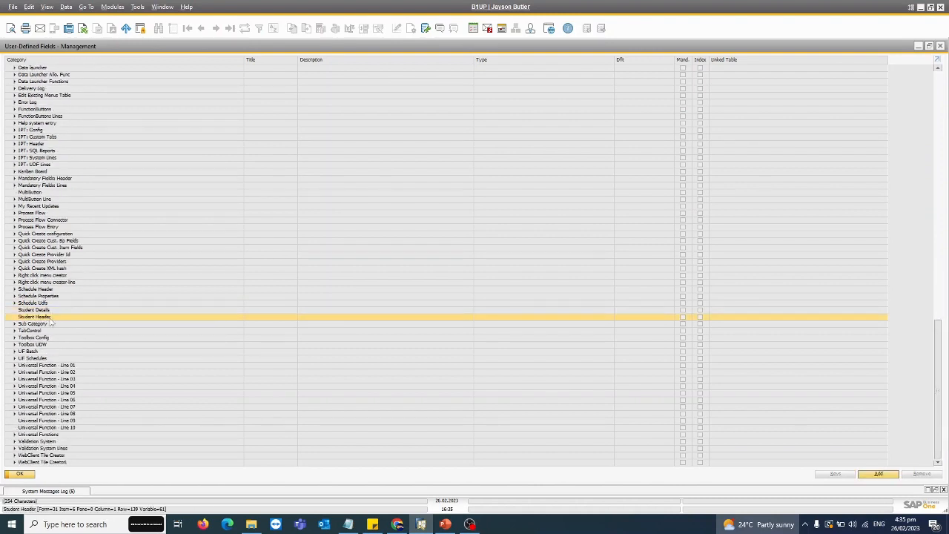
Step: Add an alphanumeric field titled Name to Student Header, with description "Student Name" and length 50, ignoring the connected workstations
click(878, 473)
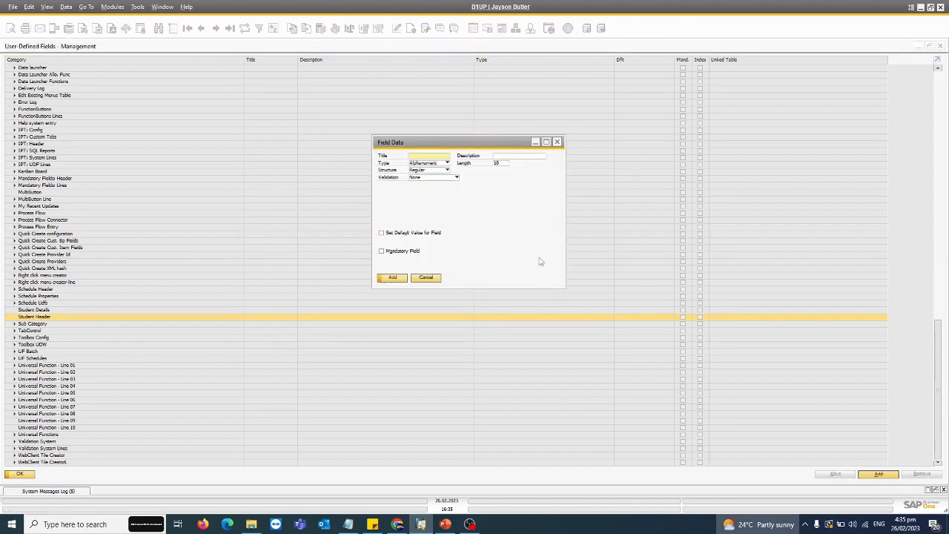
key(Tab)
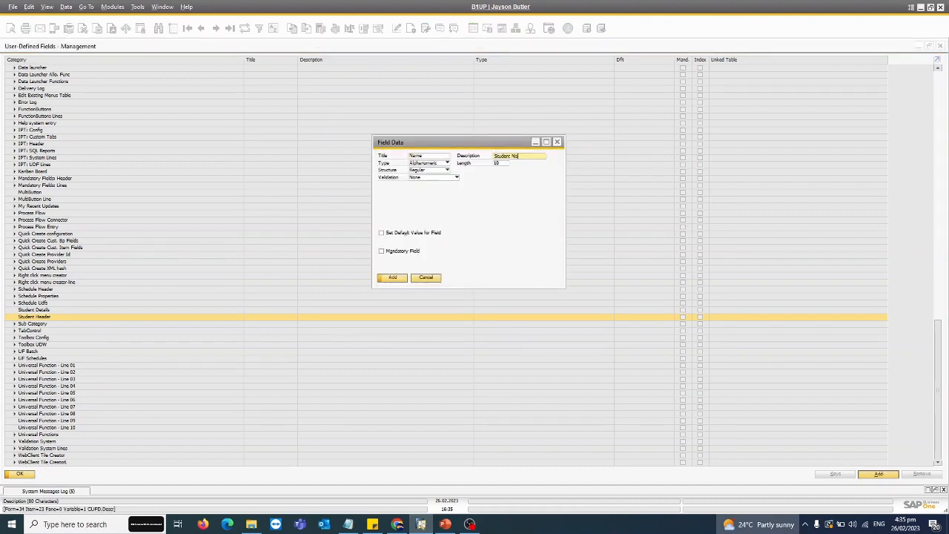
click(504, 165)
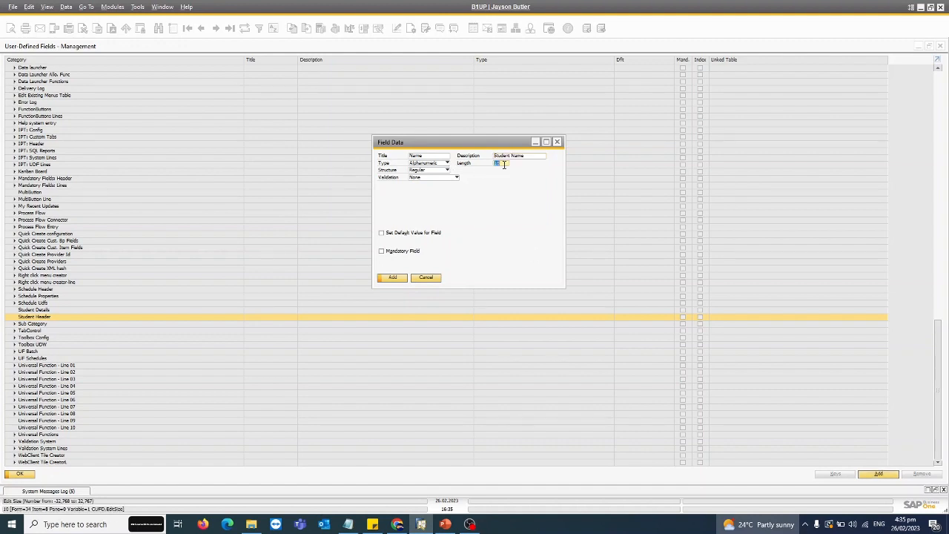
key(Tab)
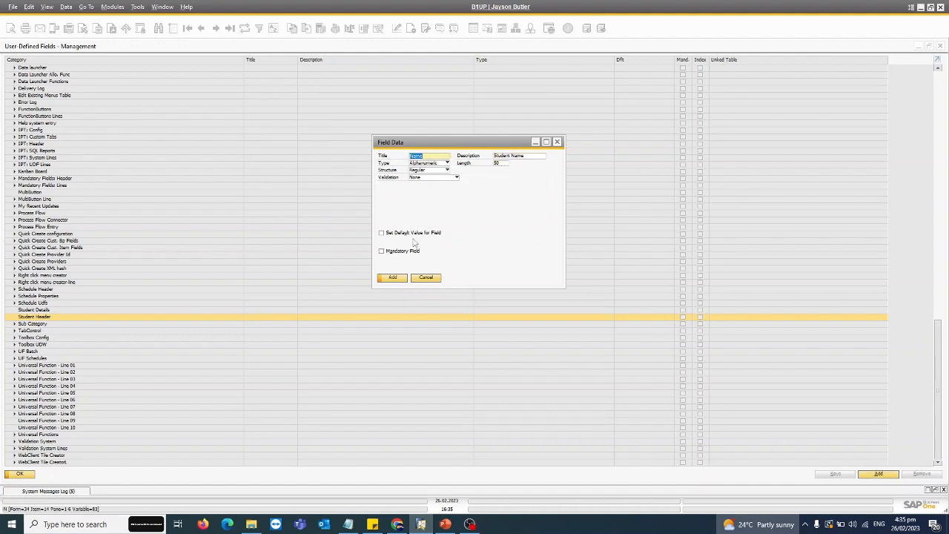
click(434, 170)
click(434, 177)
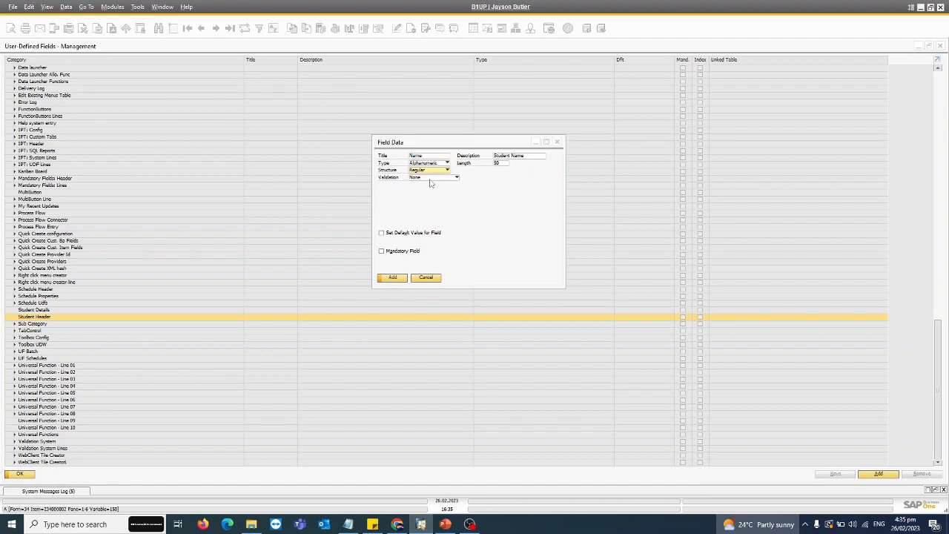
click(392, 276)
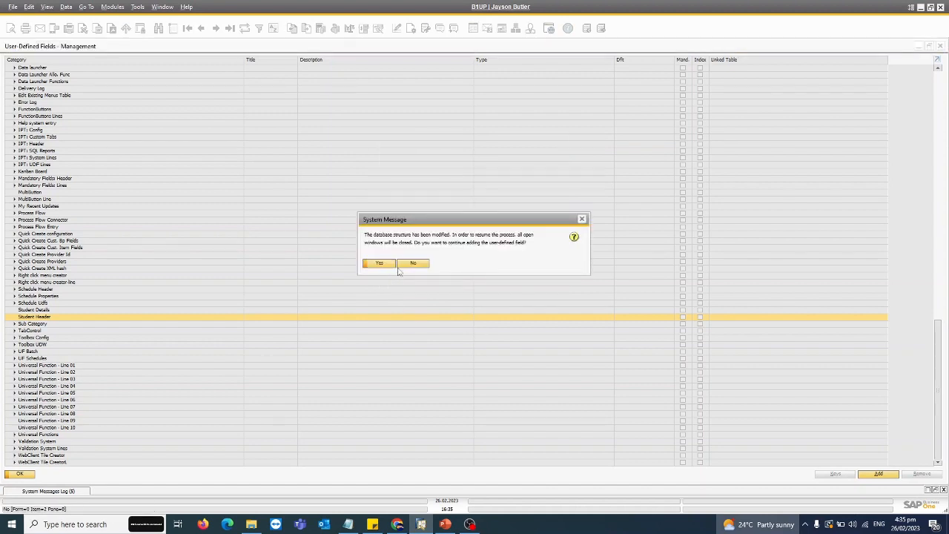
click(392, 265)
click(492, 253)
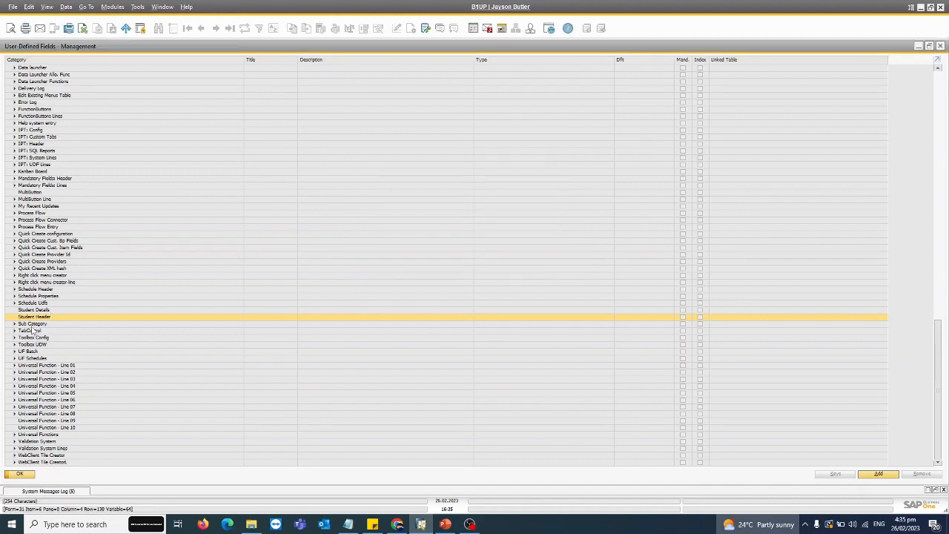
Step: Add a Date/Time field titled Date to Student Header with the description "Date Of Admission", ignoring the connected workstations
double_click(50, 316)
click(870, 475)
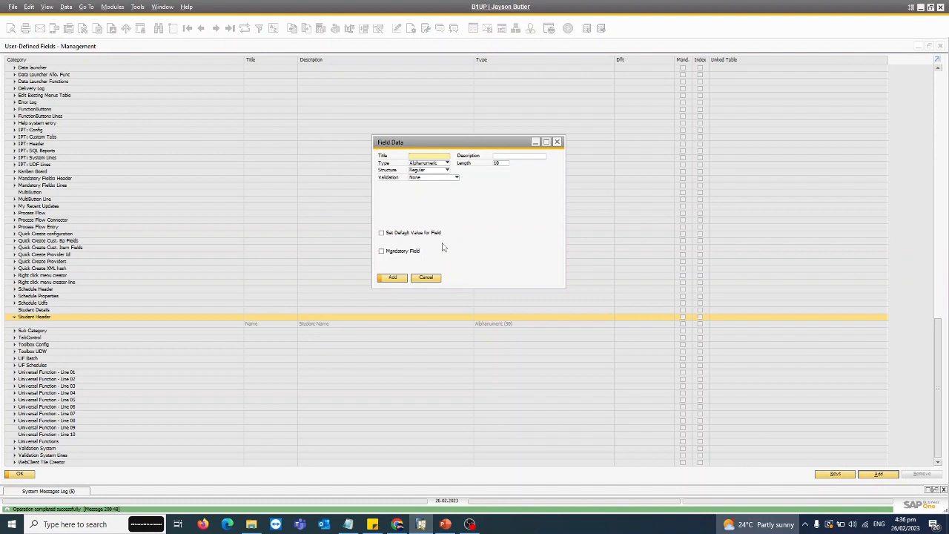
text(Date)
key(Tab)
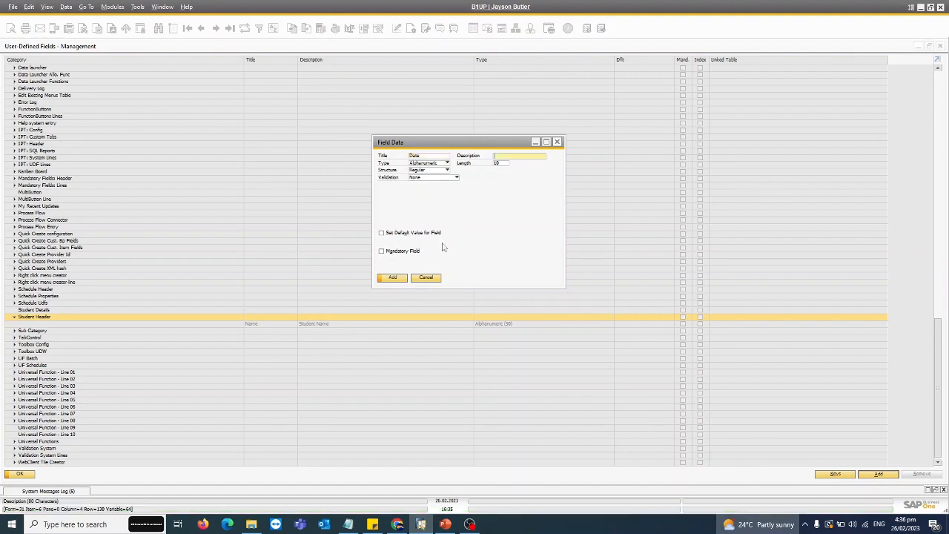
text(Date Of Admission)
click(442, 163)
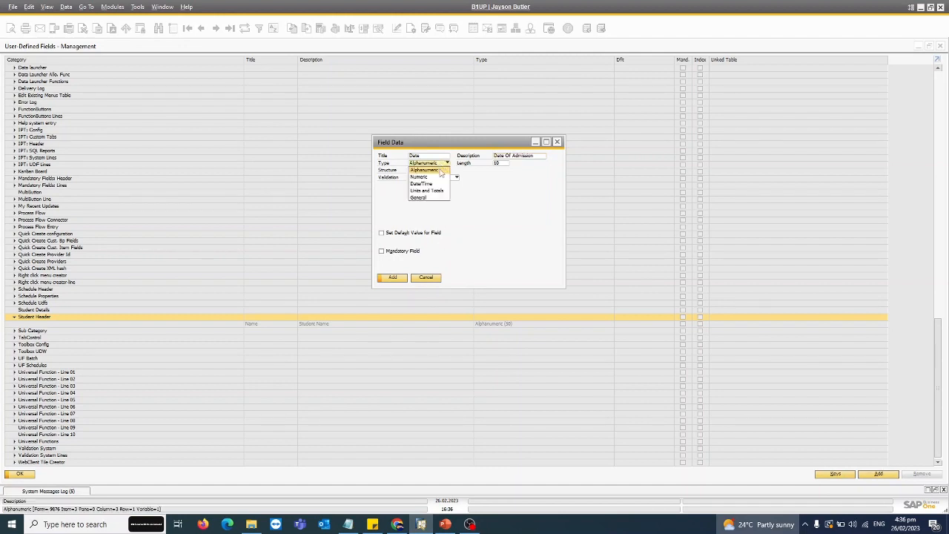
click(418, 183)
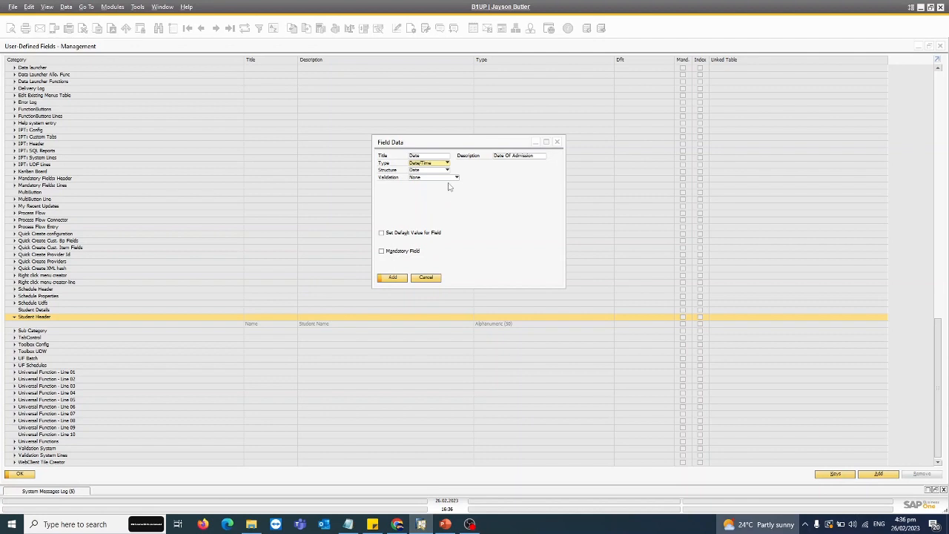
click(392, 277)
click(378, 263)
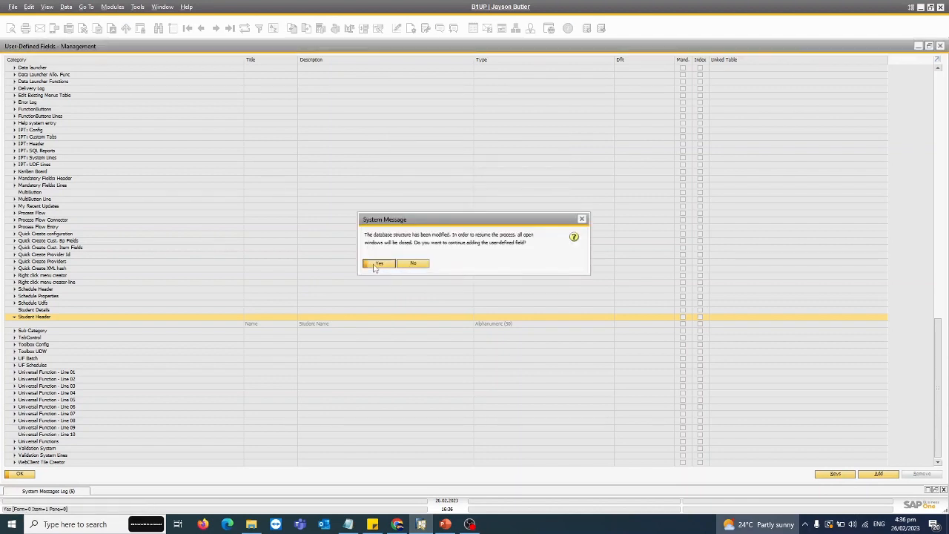
click(485, 253)
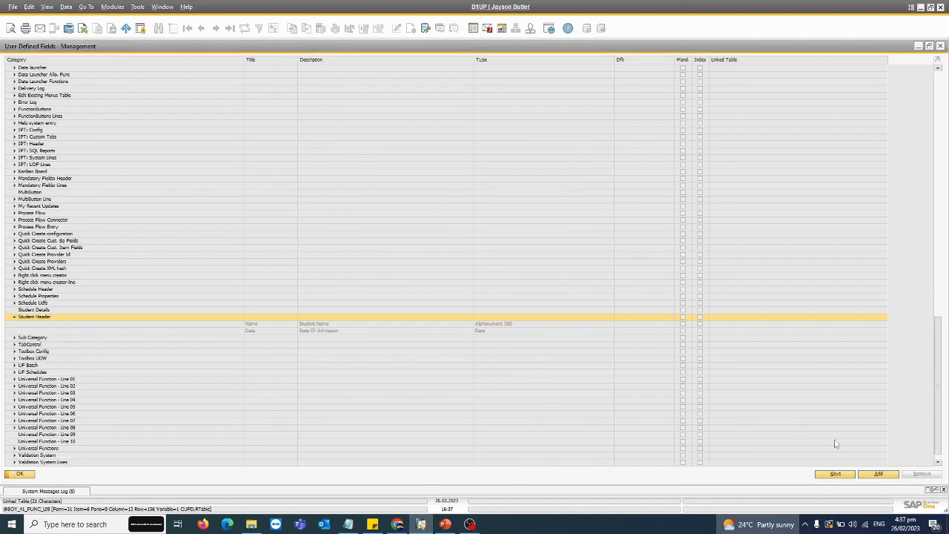
Step: Start a new user-defined field for Student Header with title GL and description GL
click(878, 473)
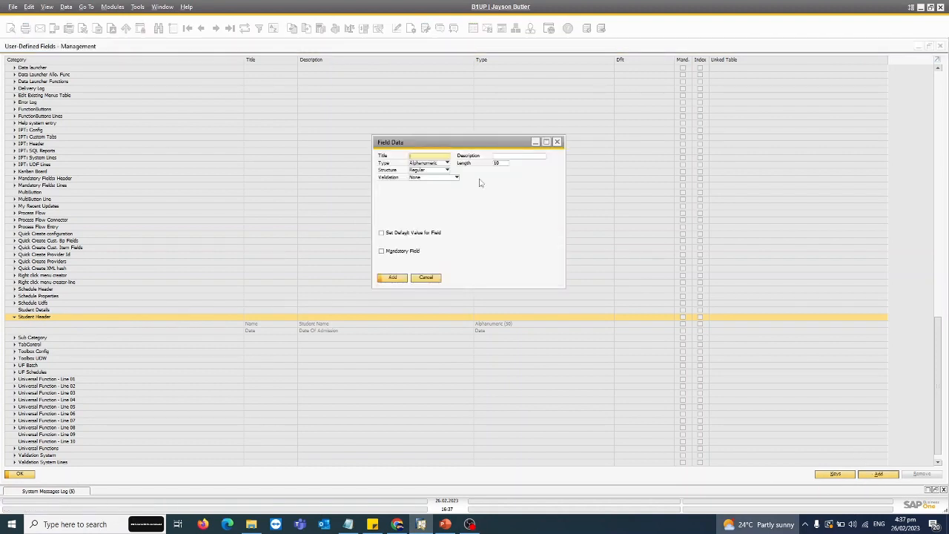
key(Tab)
text(L)
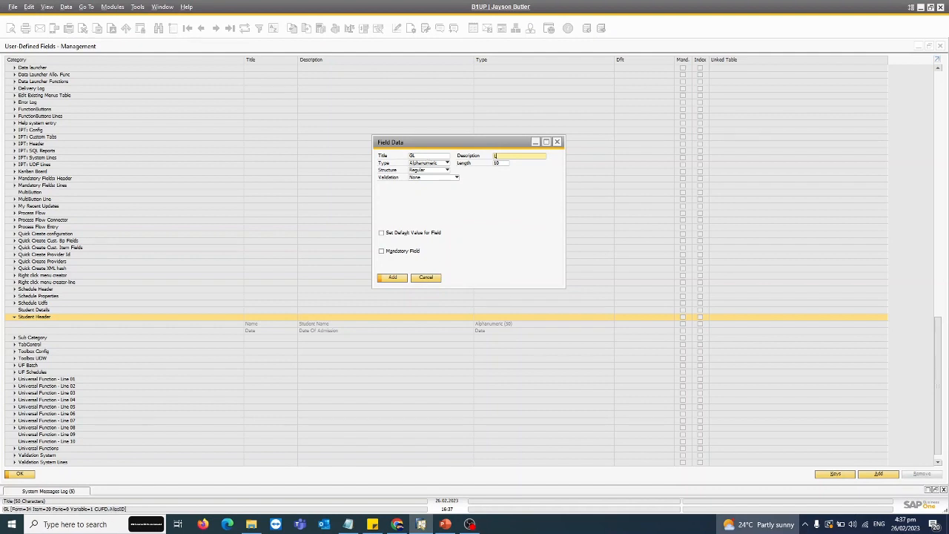
Step: Link the GL field to the Accounts system object and add it, ignoring the connected workstations
click(439, 177)
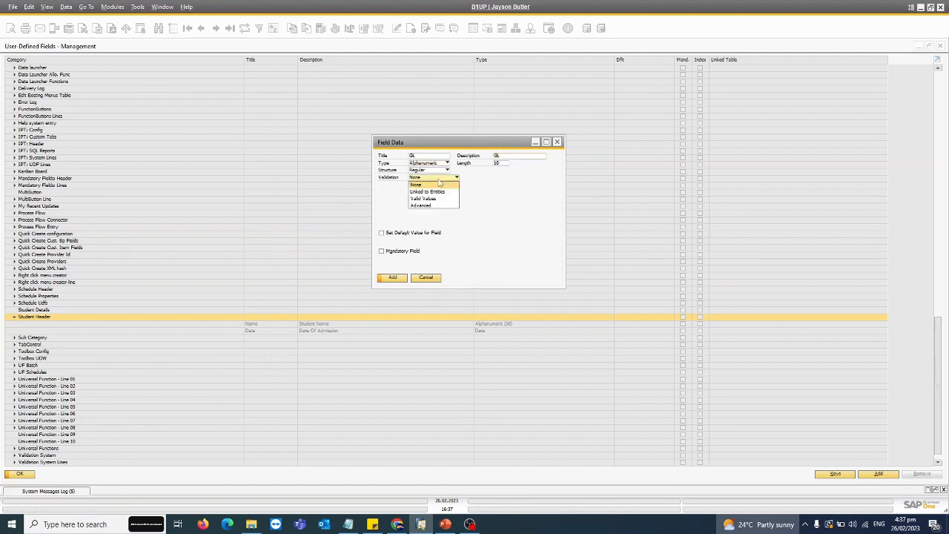
click(437, 192)
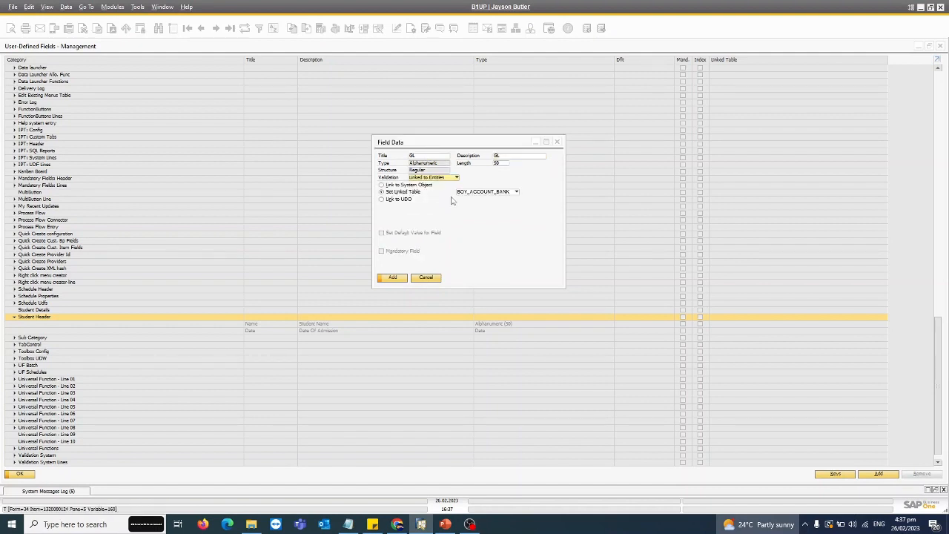
click(415, 185)
click(477, 185)
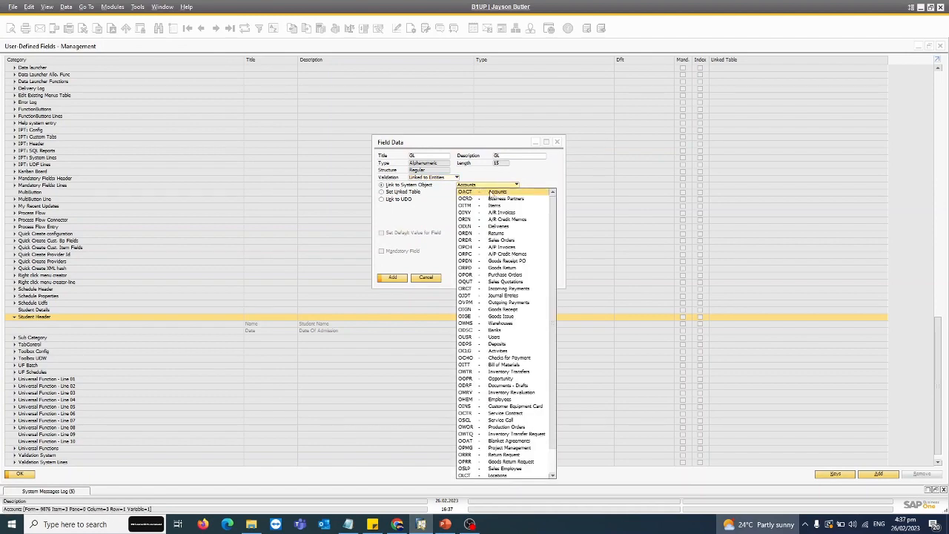
mouse_move(555, 201)
mouse_down()
mouse_move(546, 351)
mouse_move(558, 195)
mouse_up()
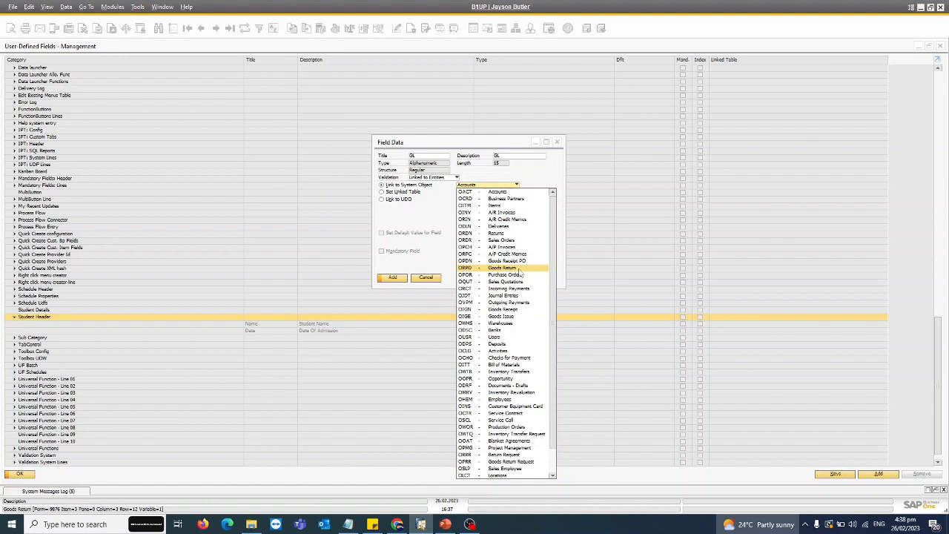
click(513, 192)
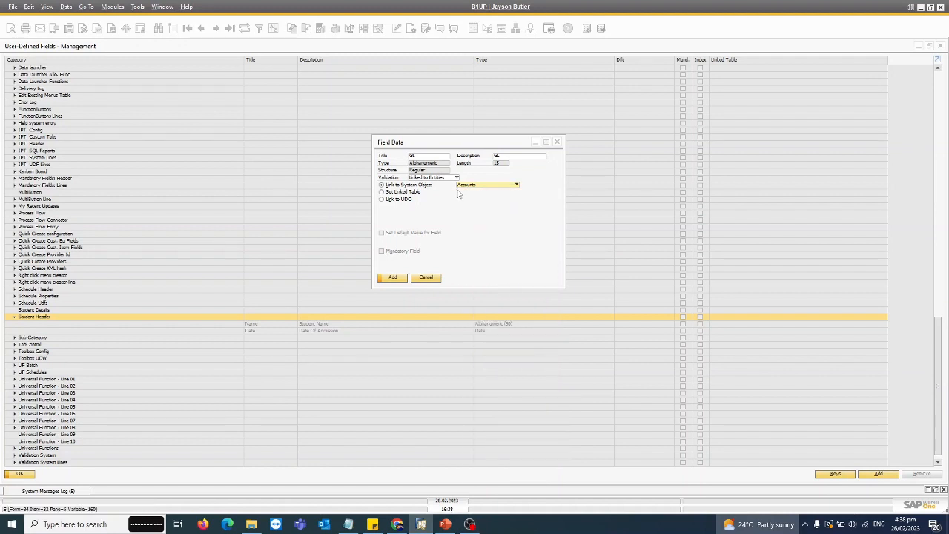
click(392, 277)
click(384, 272)
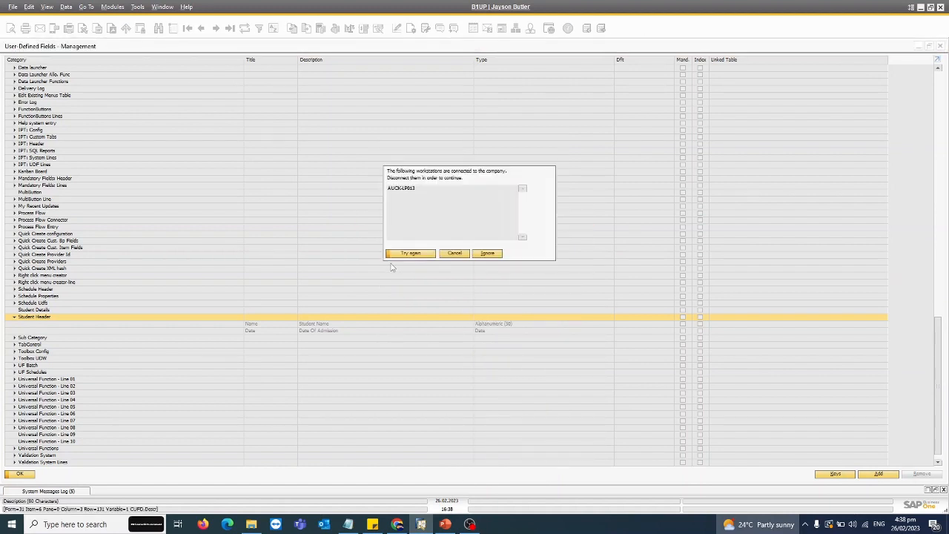
click(497, 256)
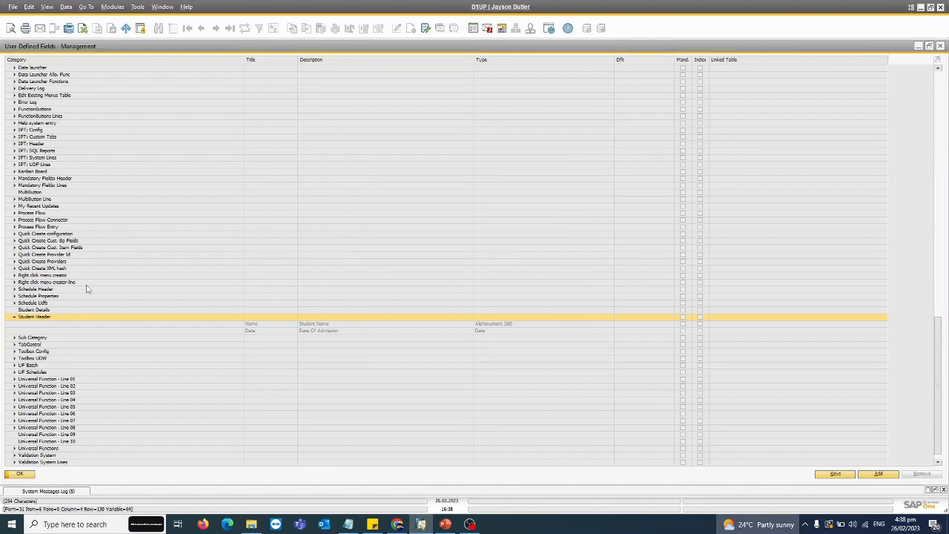
Step: Start a new alphanumeric user-defined field for the Student Details table with title Class and description Class
click(34, 310)
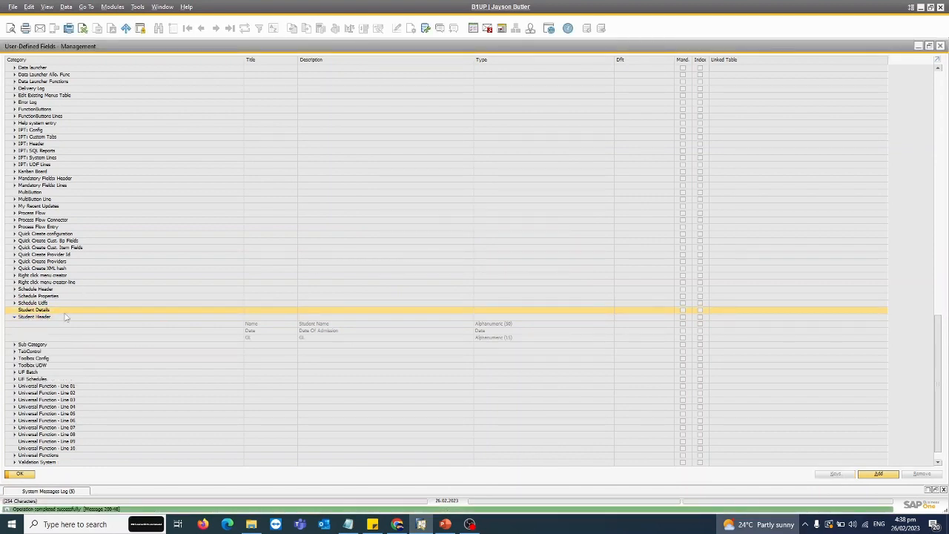
click(878, 473)
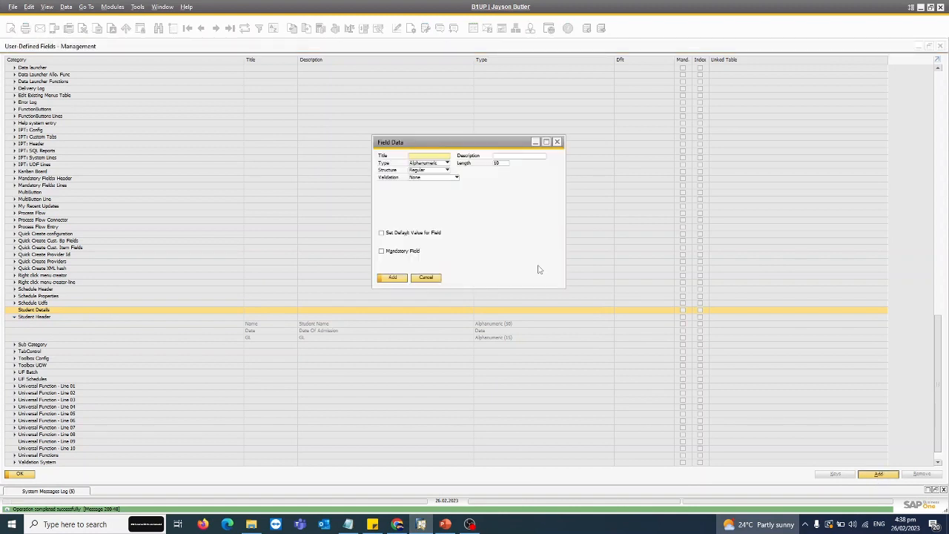
text(CLass)
key(Tab)
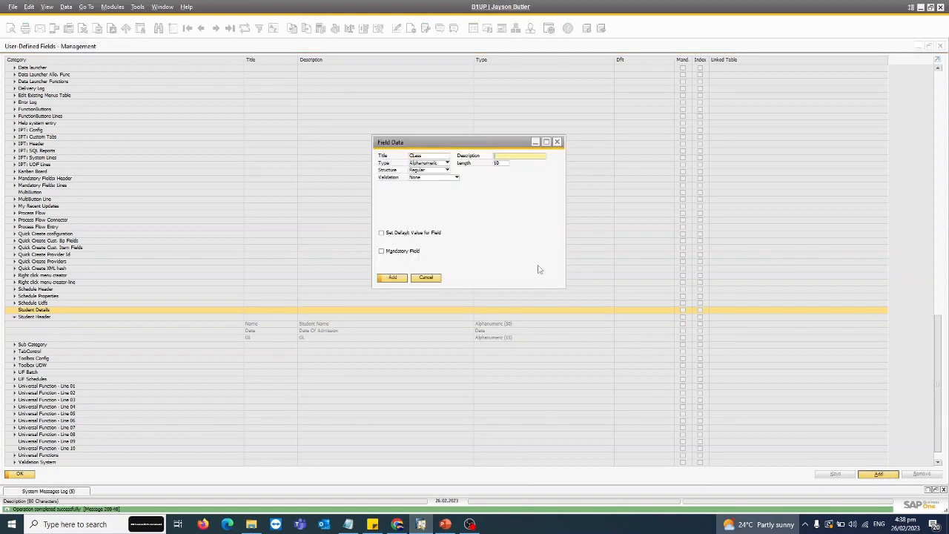
double_click(429, 155)
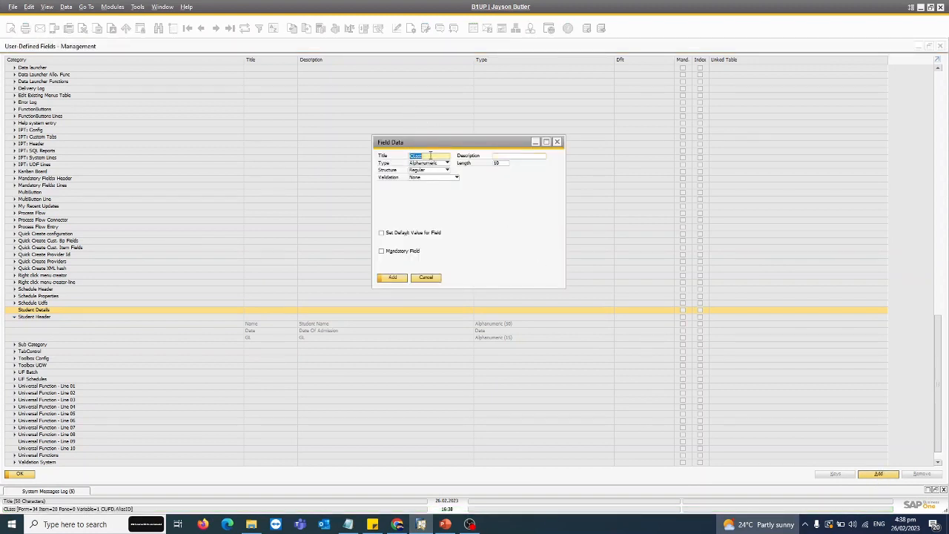
text(C)
key(Tab)
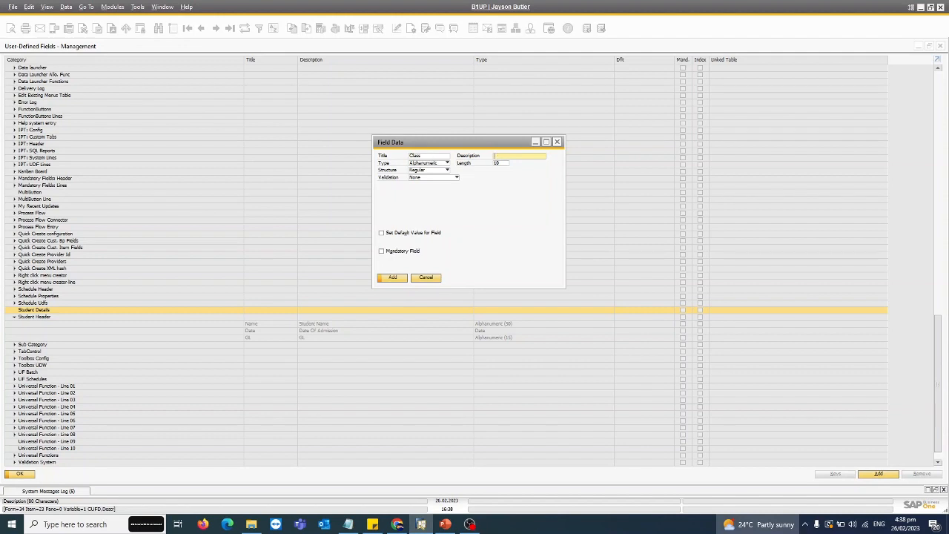
Step: Set the Class field's validation to Valid Values and define values 1 and 2 with matching descriptions
click(435, 178)
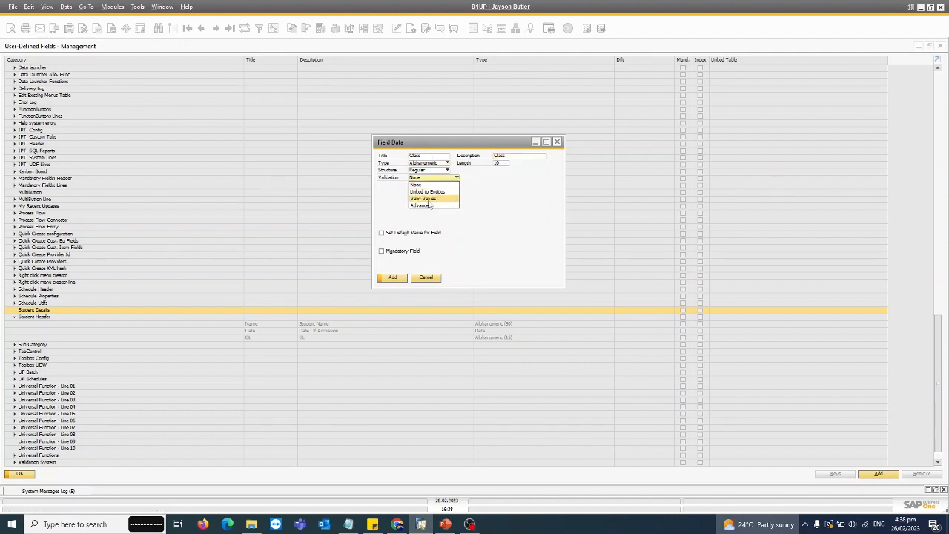
click(424, 199)
click(519, 196)
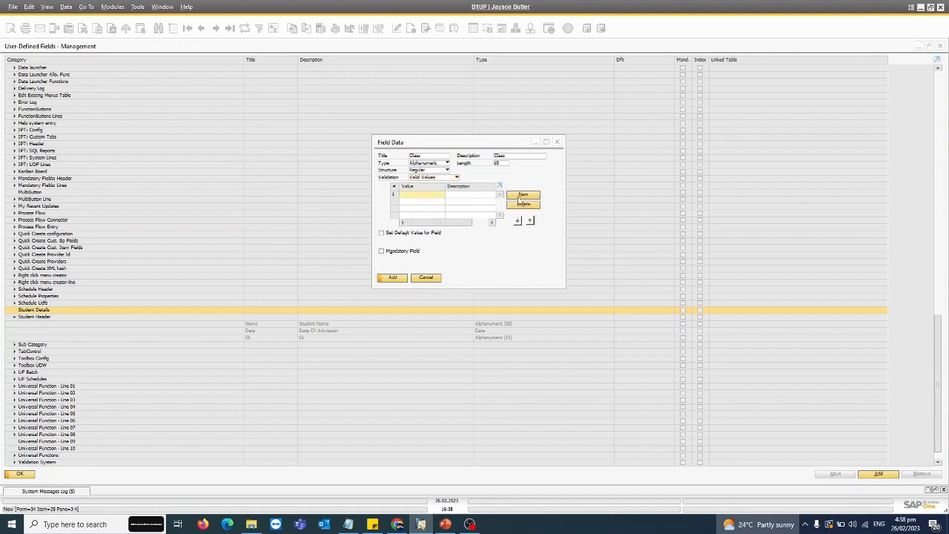
click(488, 194)
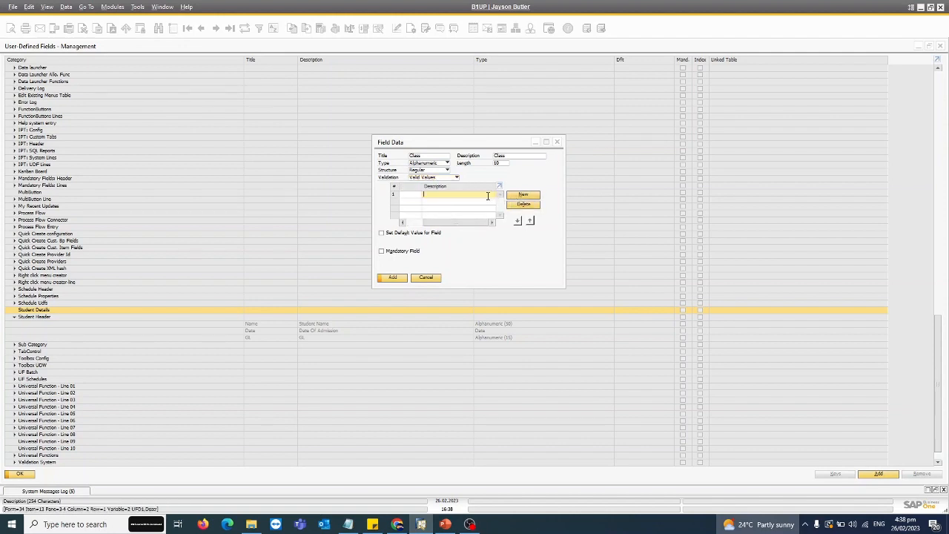
text(1)
click(510, 196)
text(2)
click(488, 201)
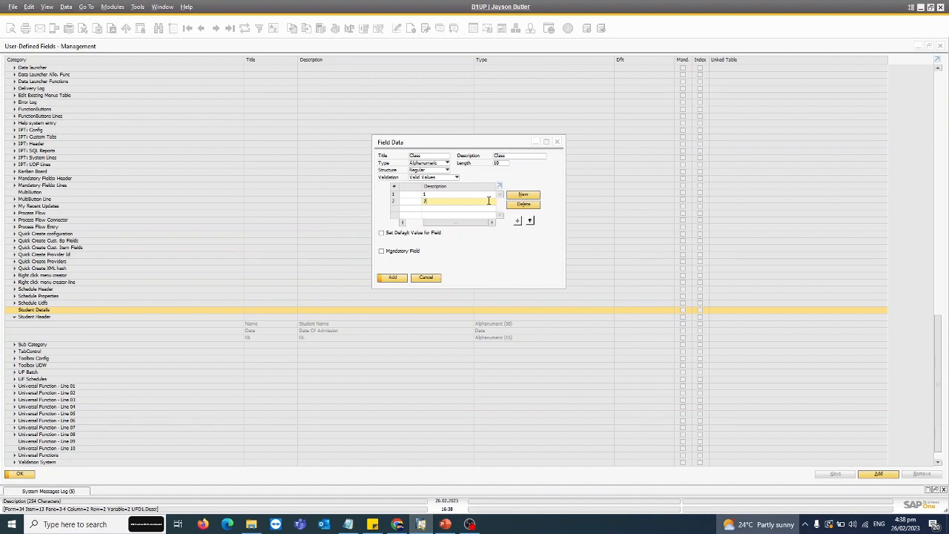
click(412, 202)
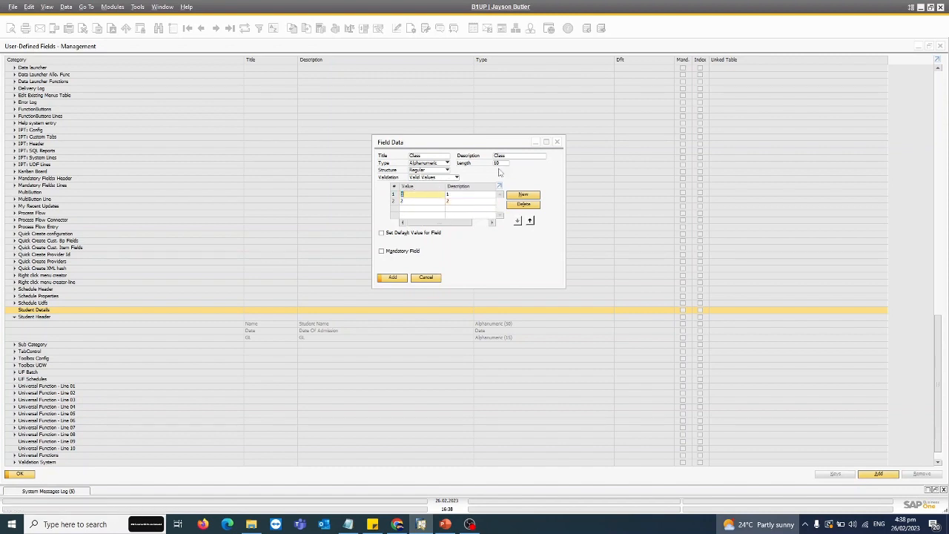
Step: Add the Class field, ignoring the connected workstations, and close the user-defined fields management
click(391, 278)
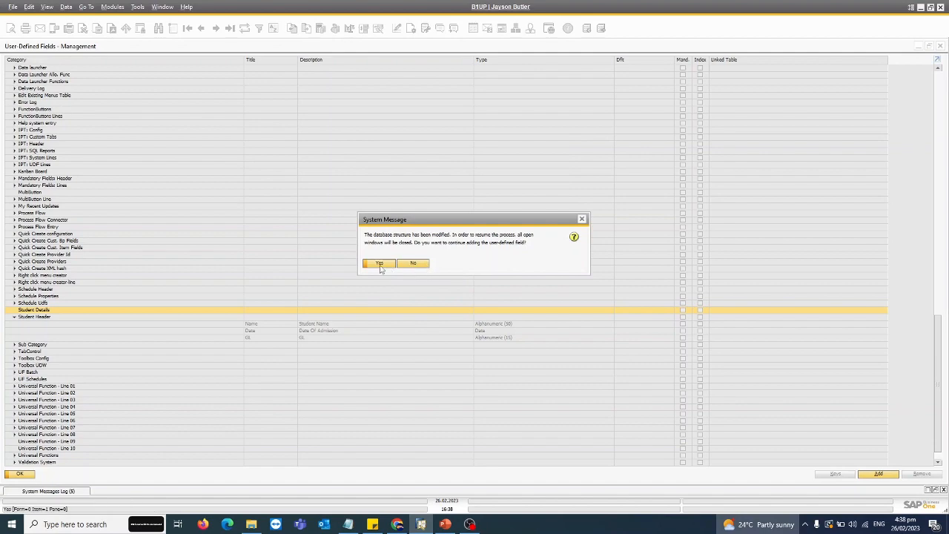
click(381, 264)
click(484, 255)
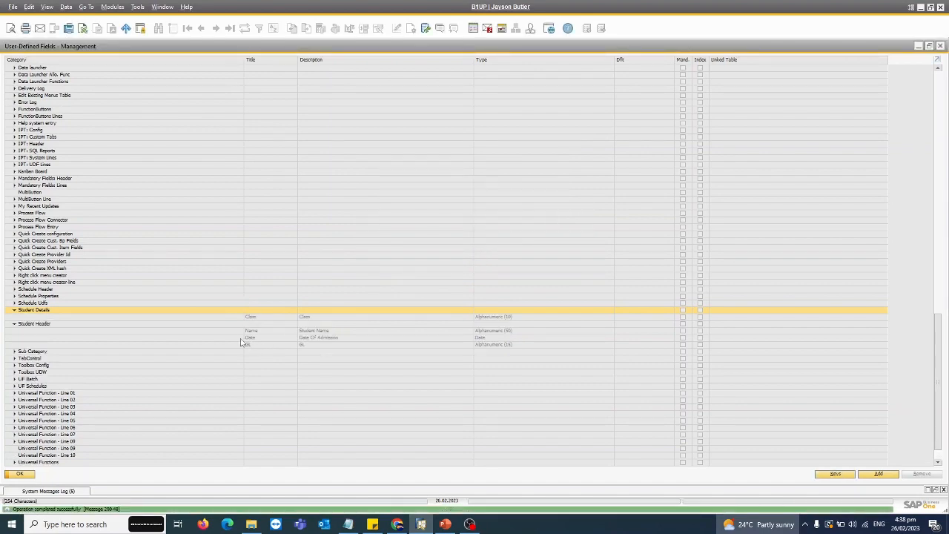
click(19, 474)
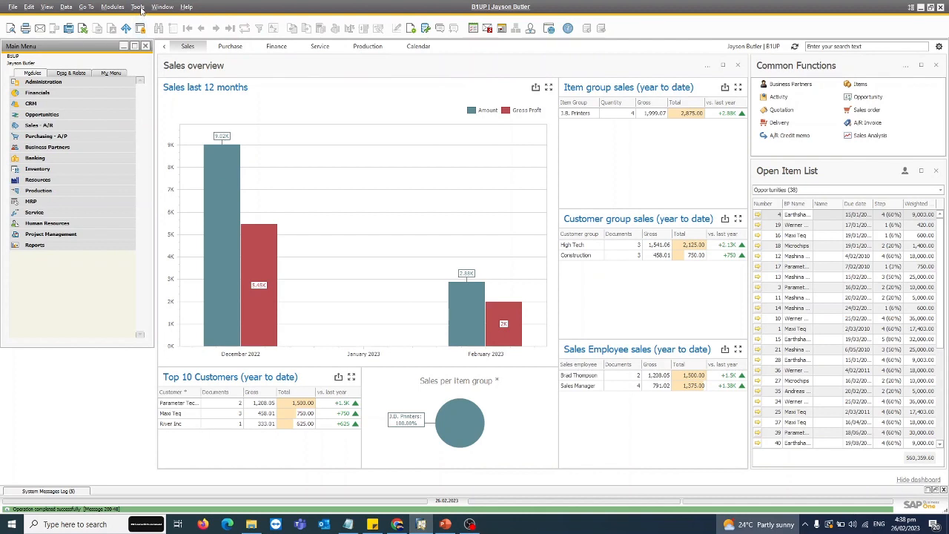
Step: Open the Objects Registration Wizard and proceed with adding a new object
click(138, 8)
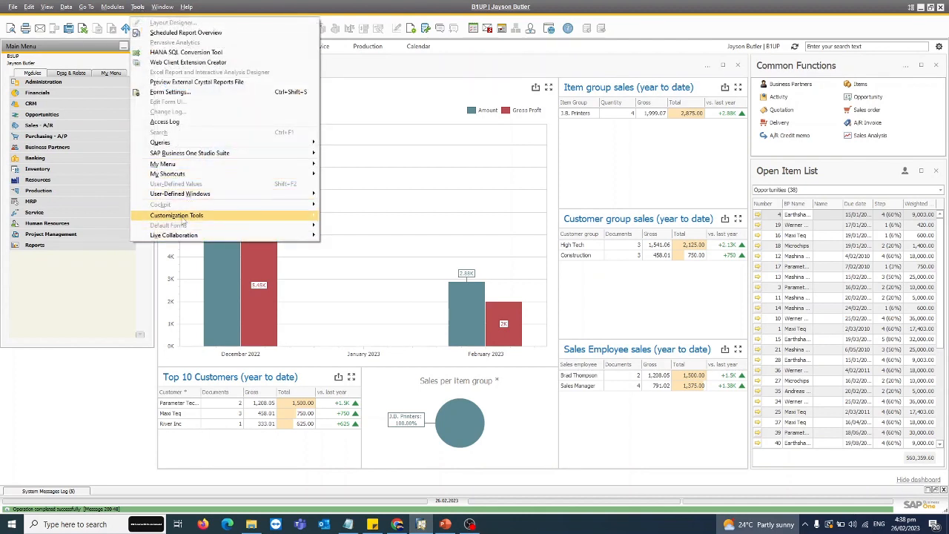
mouse_move(197, 221)
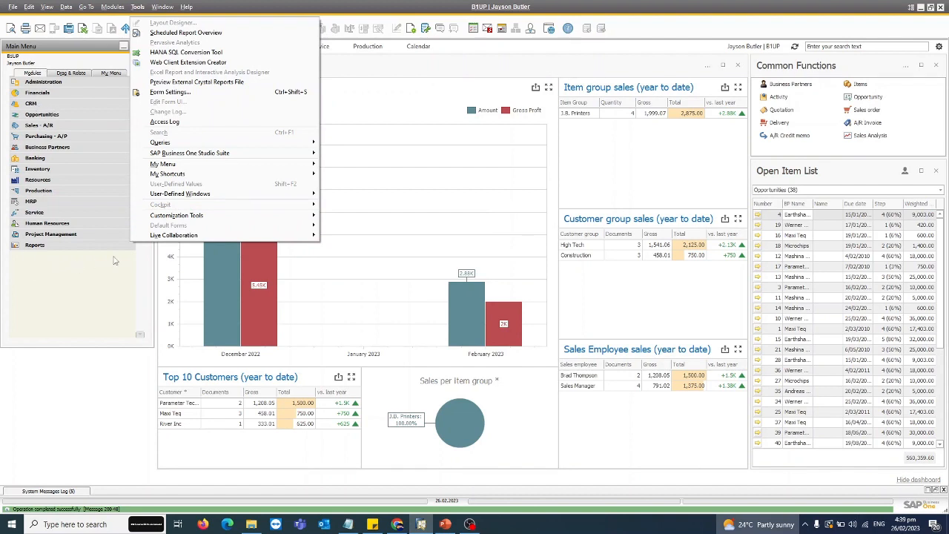
mouse_move(260, 218)
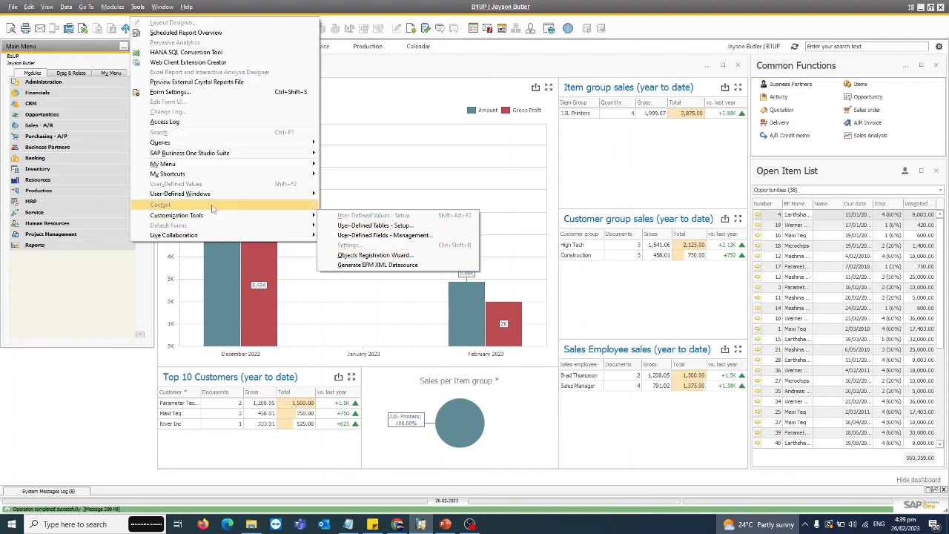
mouse_move(192, 197)
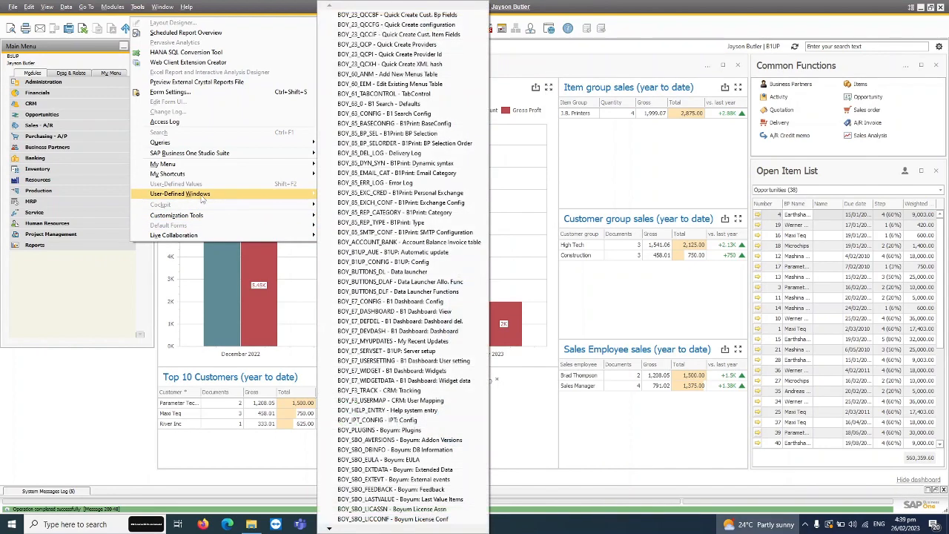
mouse_move(308, 215)
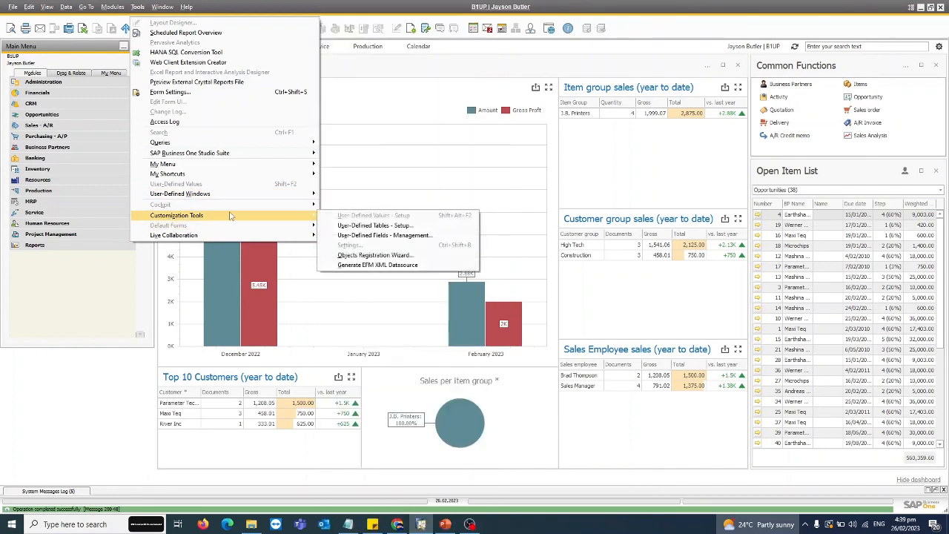
click(375, 255)
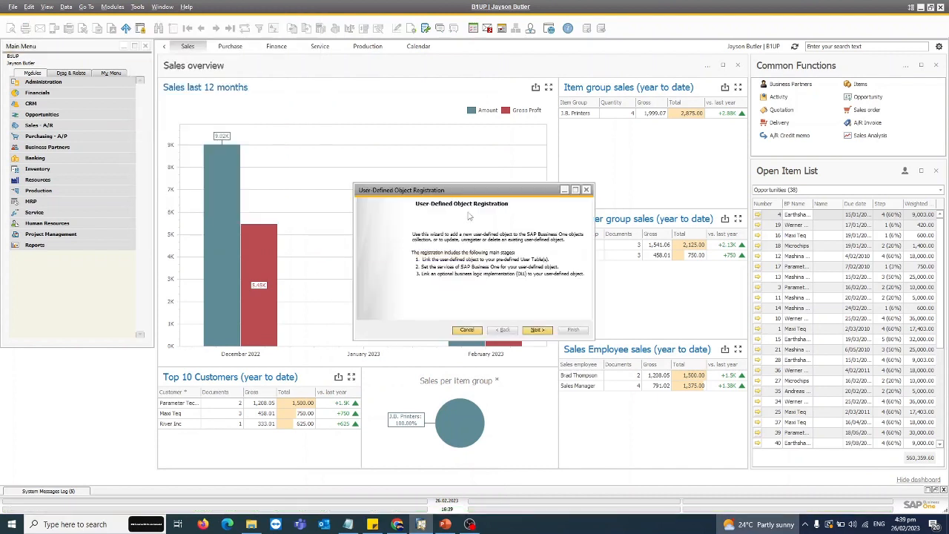
click(537, 329)
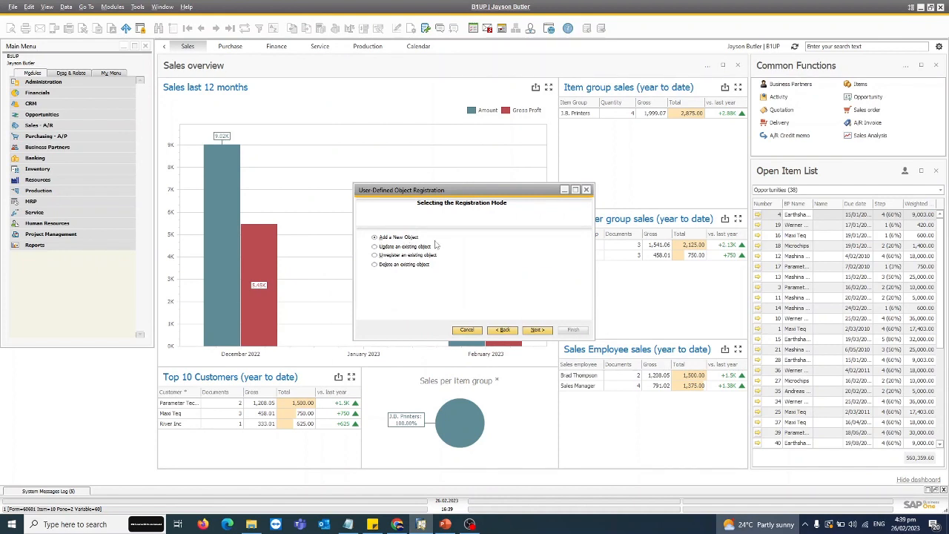
click(537, 330)
Step: Define the new object with unique ID Student, name Student_Data and type Master Data
click(445, 260)
click(456, 265)
click(475, 241)
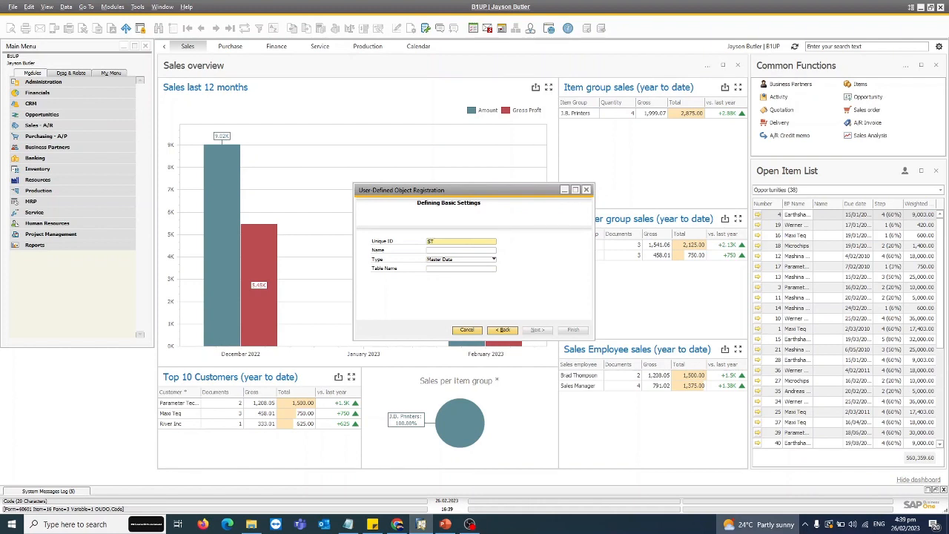
key(Tab)
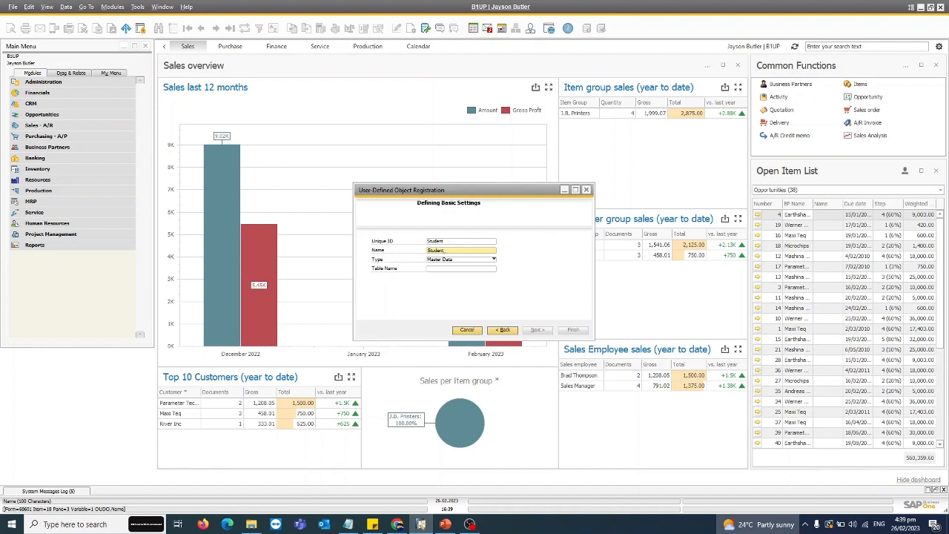
key(Tab)
key(Tab)
Step: Assign the Student Header table STD_H as the object's table name
click(481, 269)
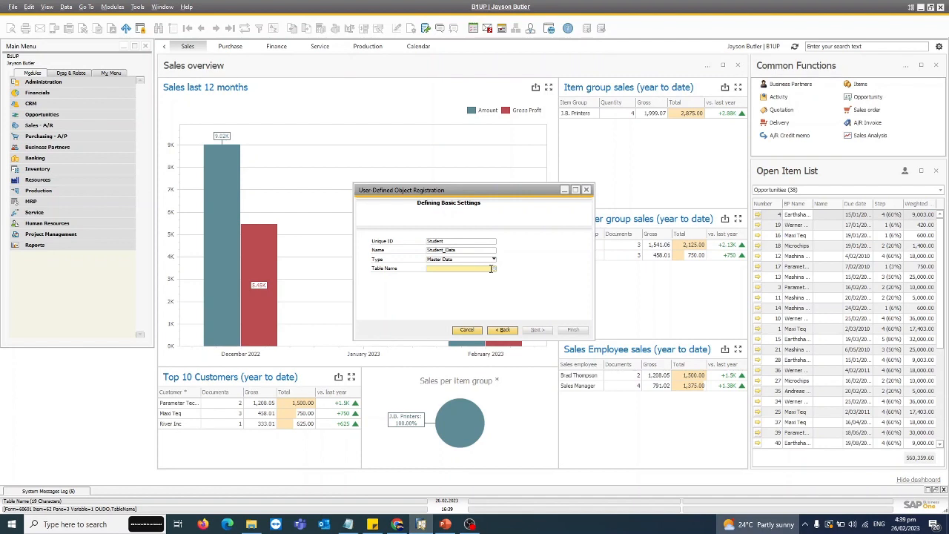
click(491, 268)
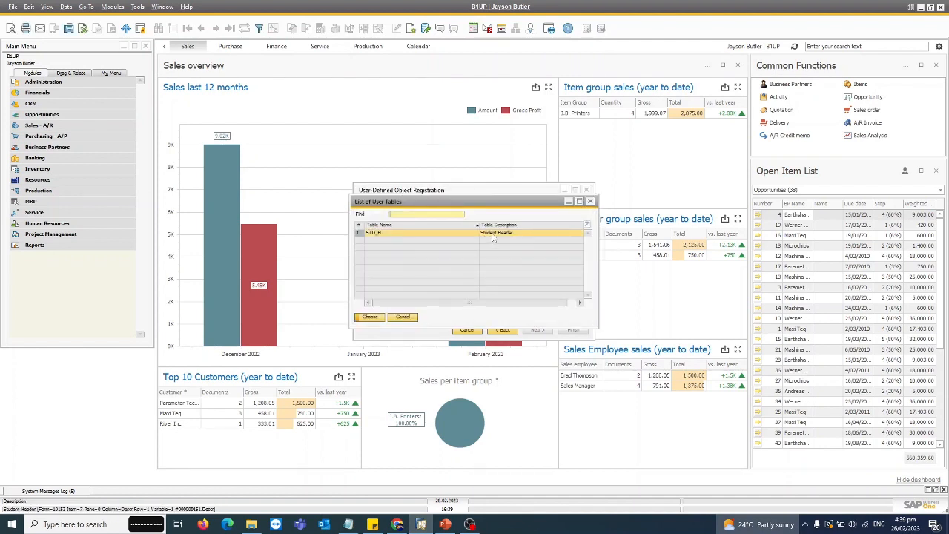
double_click(492, 234)
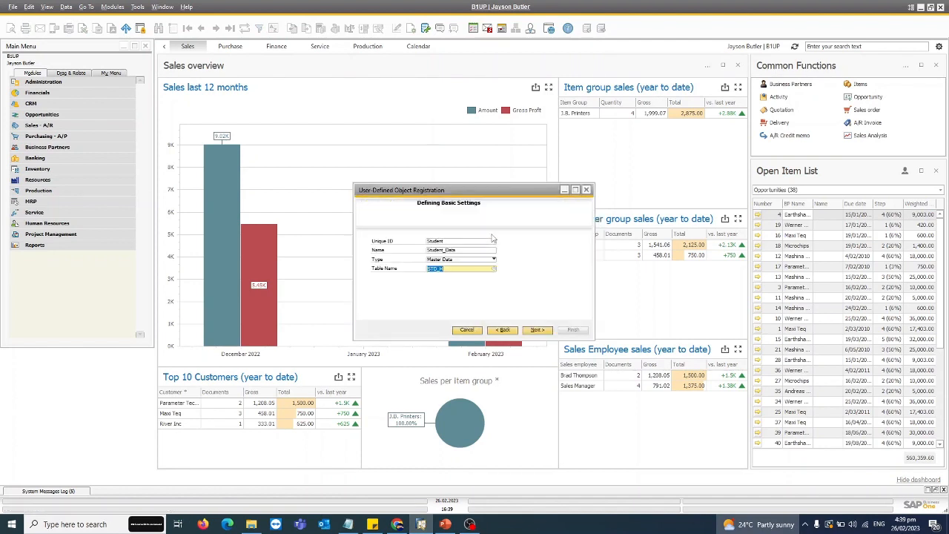
Step: Proceed to the object's service settings and enable the Find and Log services
click(541, 333)
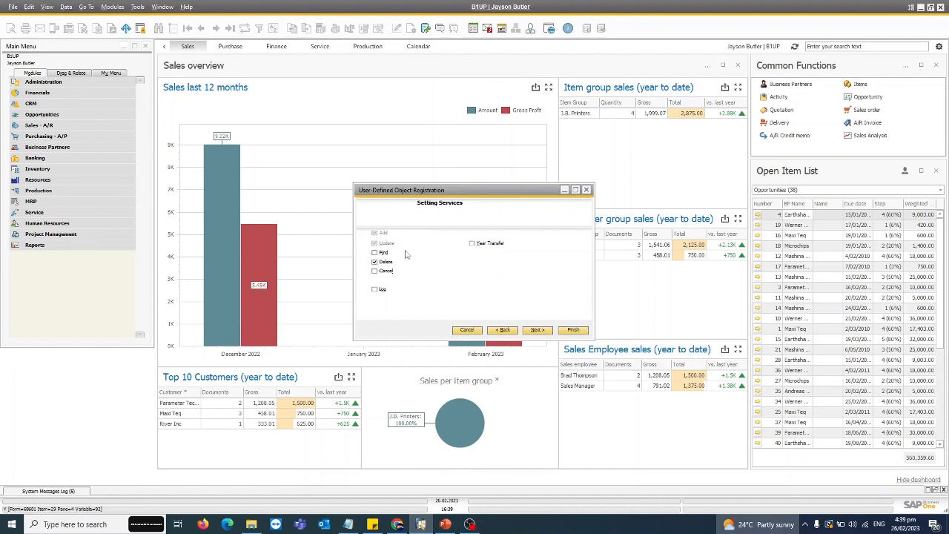
click(374, 253)
click(375, 290)
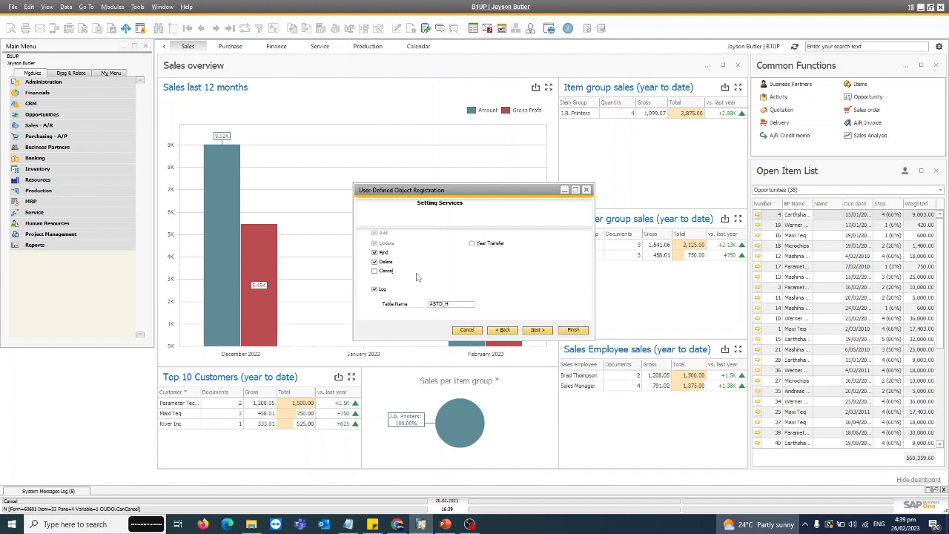
Step: Proceed to the UI settings and enable a default form in header line style with a menu item
click(536, 329)
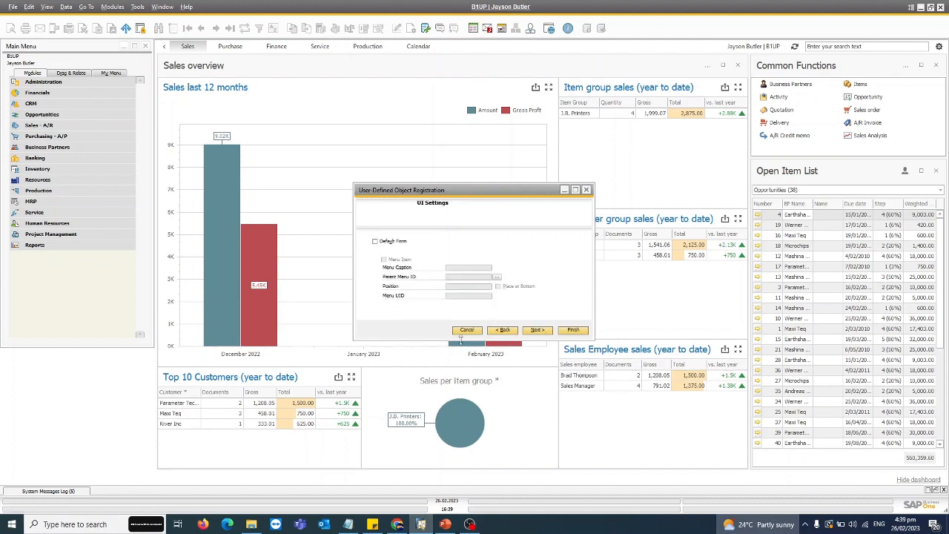
click(391, 242)
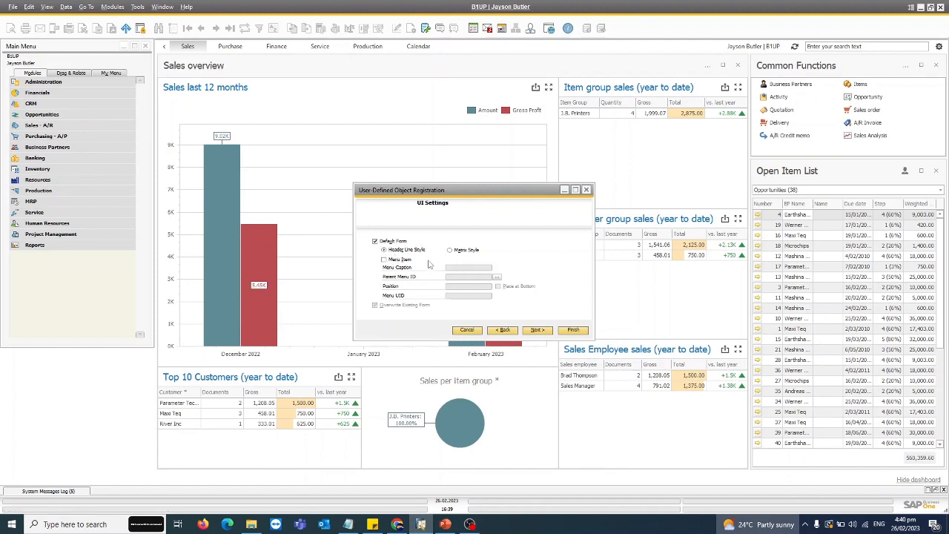
click(384, 260)
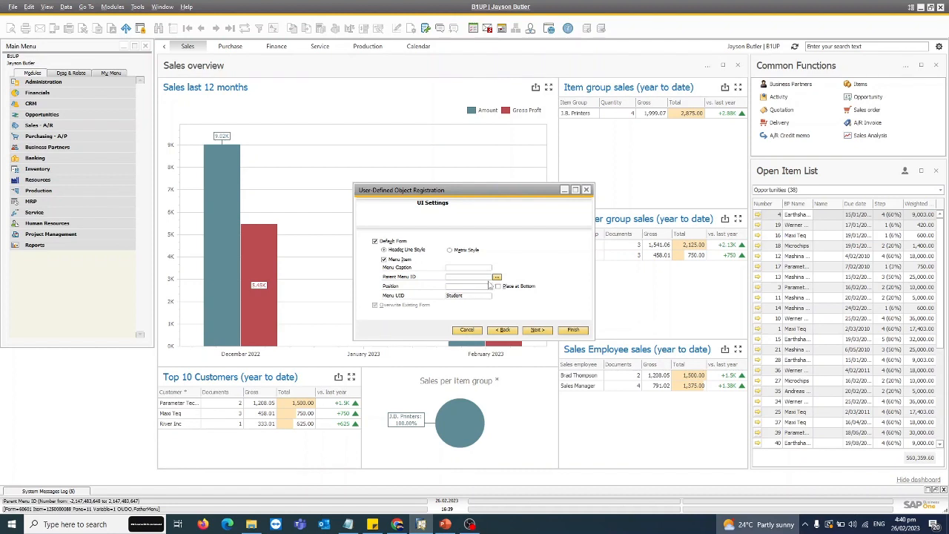
Step: Set Business Partners as the parent menu, with the menu caption Student_Data placed at the bottom
click(498, 277)
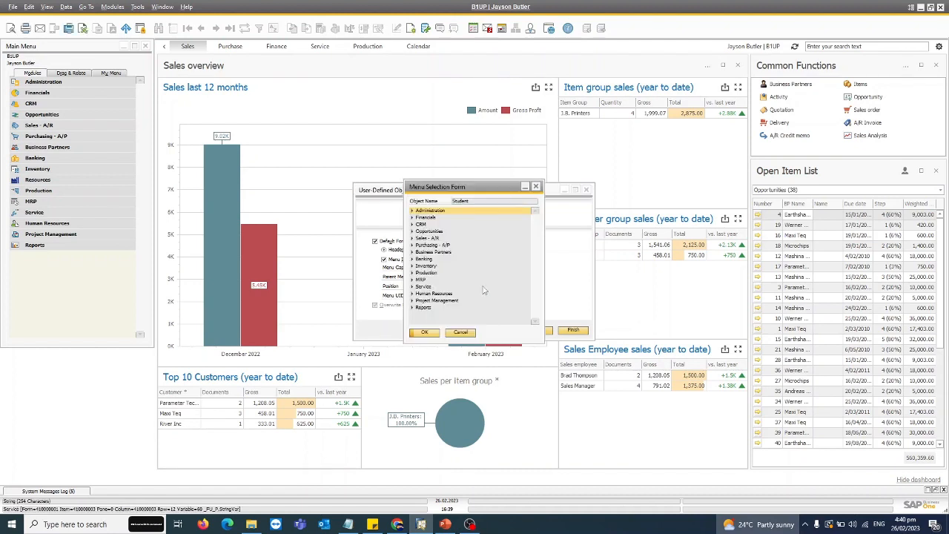
click(434, 251)
click(424, 332)
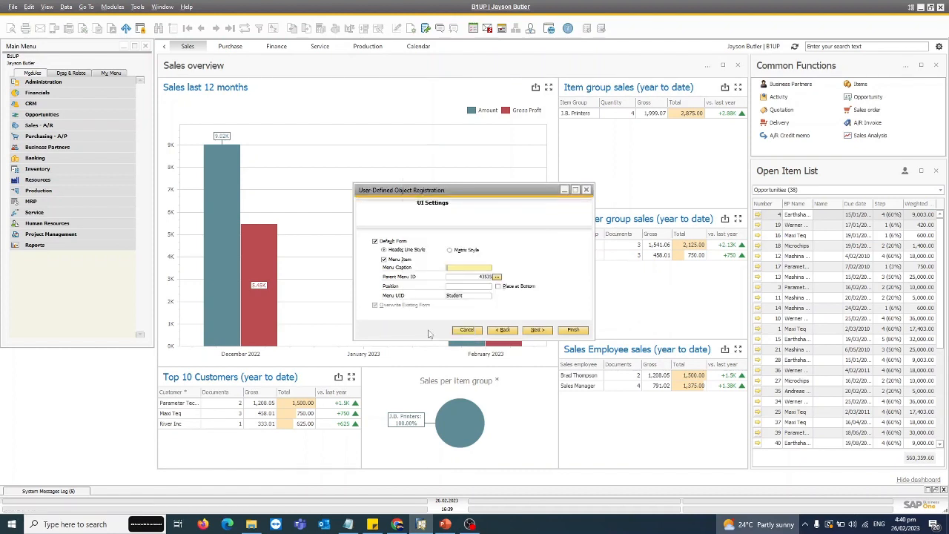
click(497, 277)
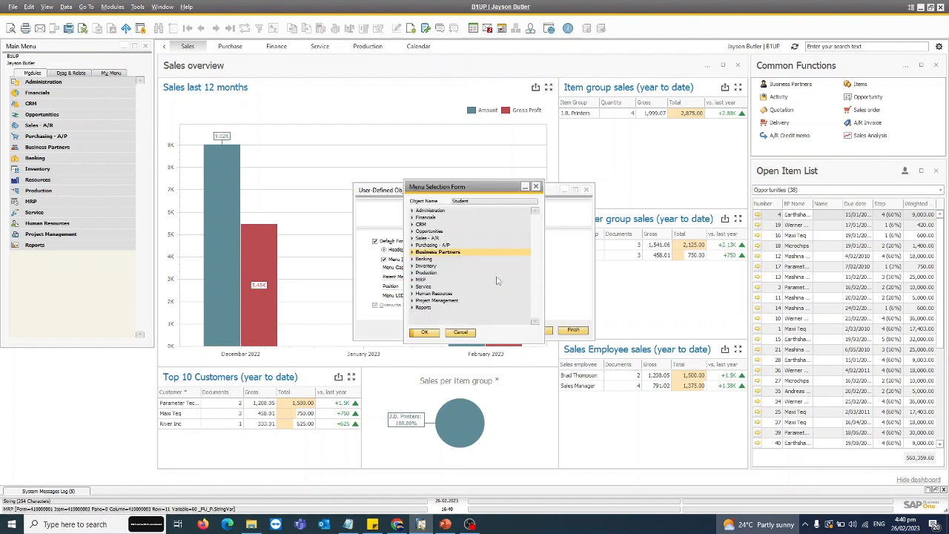
click(411, 252)
click(412, 252)
click(424, 333)
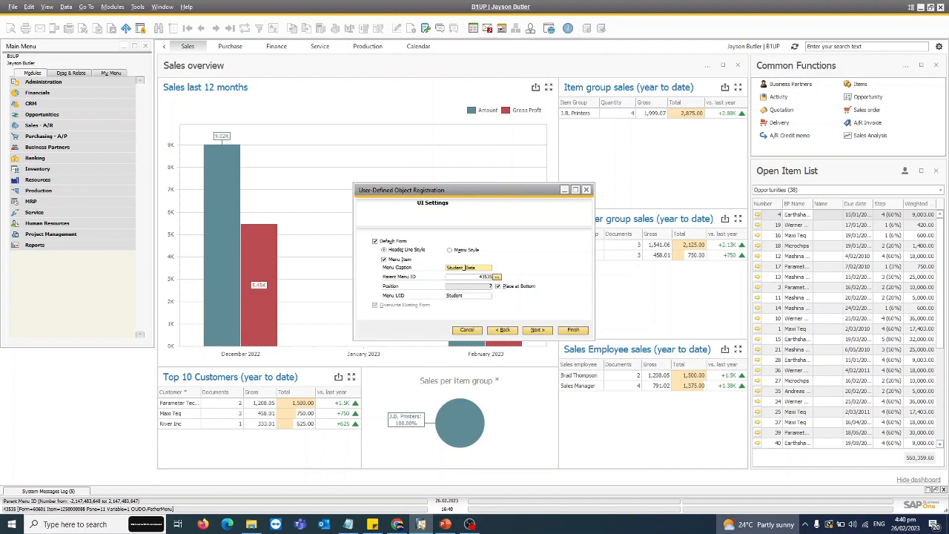
Step: Proceed to the Find fields and include U_Name, U_Date and U_GL as searchable columns
click(536, 330)
drag(512, 268, 511, 295)
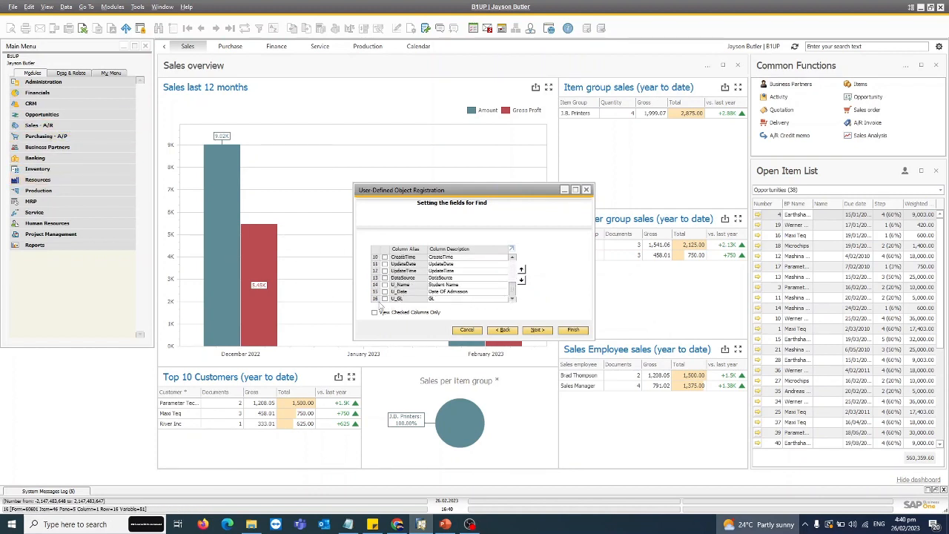
drag(514, 293, 517, 267)
scroll(400, 278, down, 3)
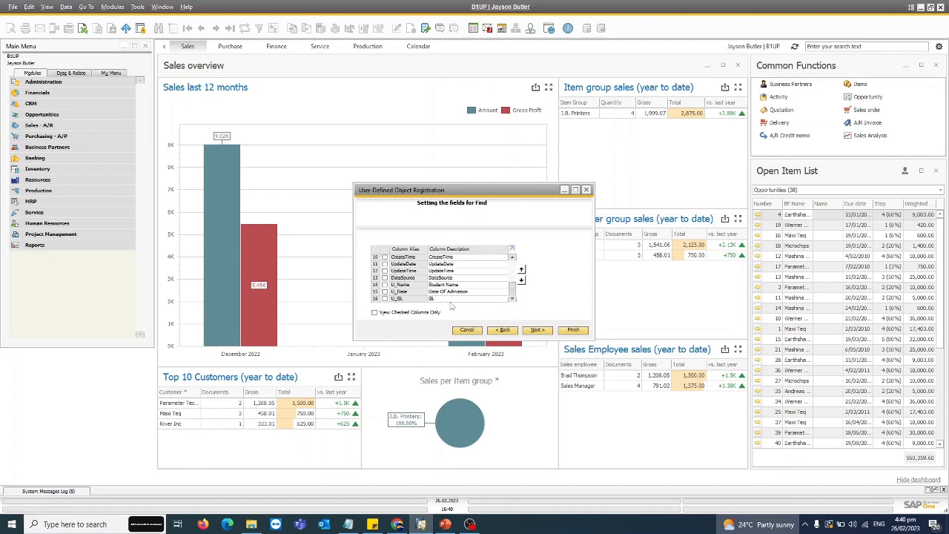
click(385, 298)
click(385, 292)
click(385, 284)
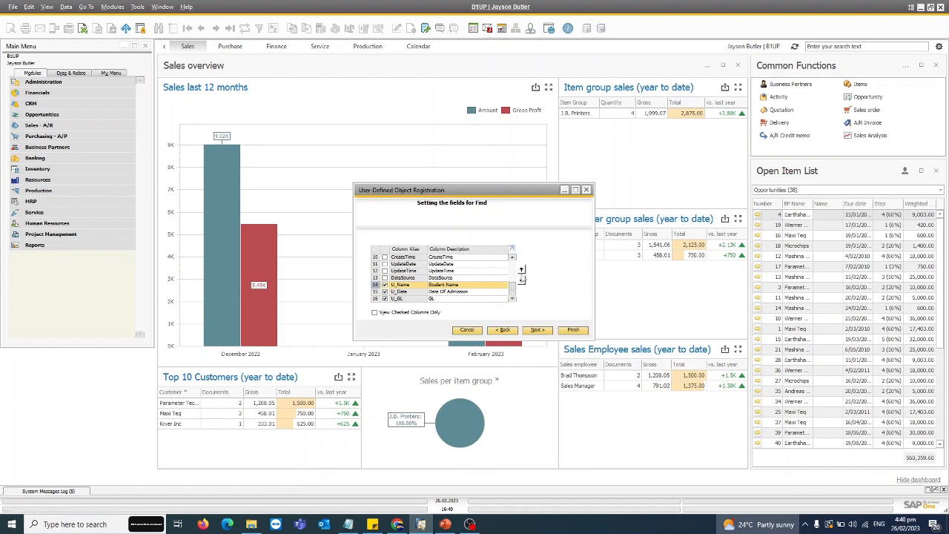
Step: Include the Student Name, Date Of Admission and GL fields on the default form and proceed to child table linking
click(537, 330)
scroll(516, 272, down, 4)
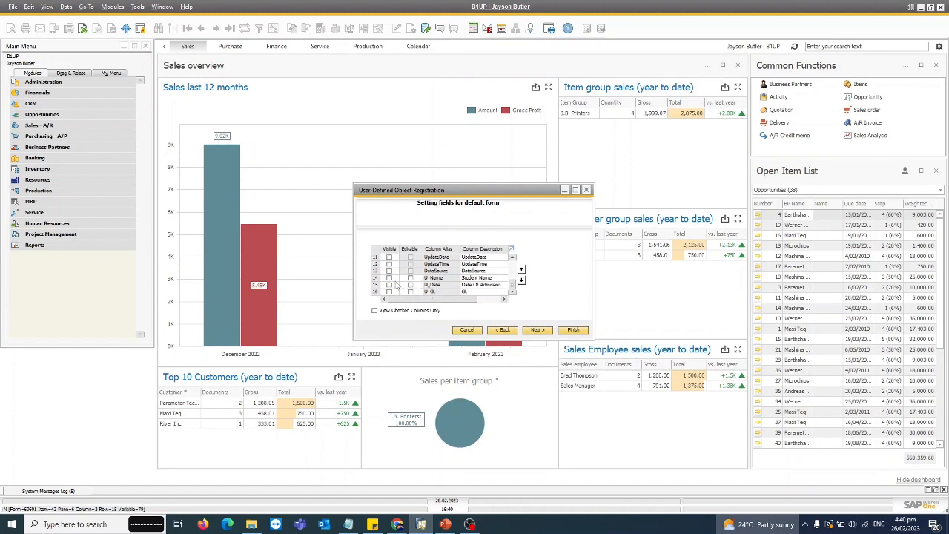
click(537, 330)
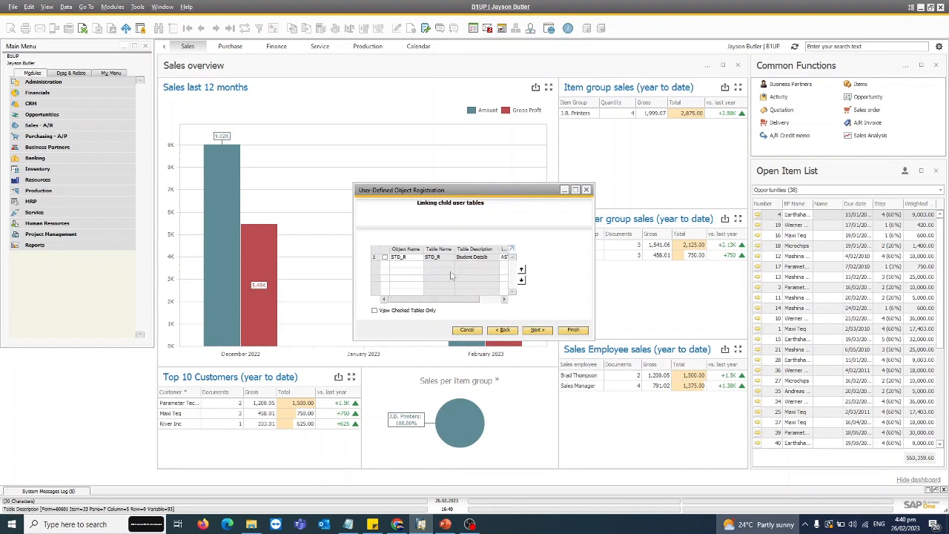
Step: Link the child table STD_R with its U_Class column visible and editable, and finish the object registration
click(385, 257)
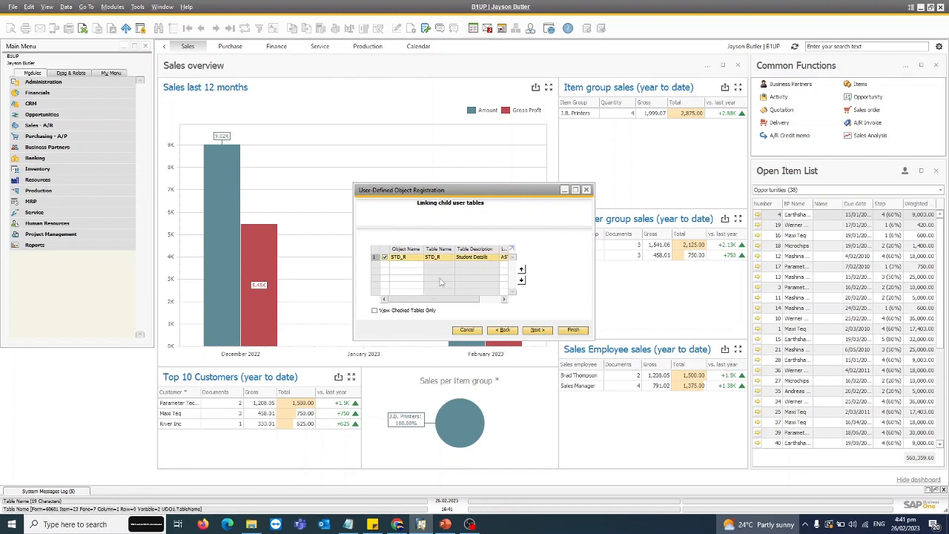
click(532, 330)
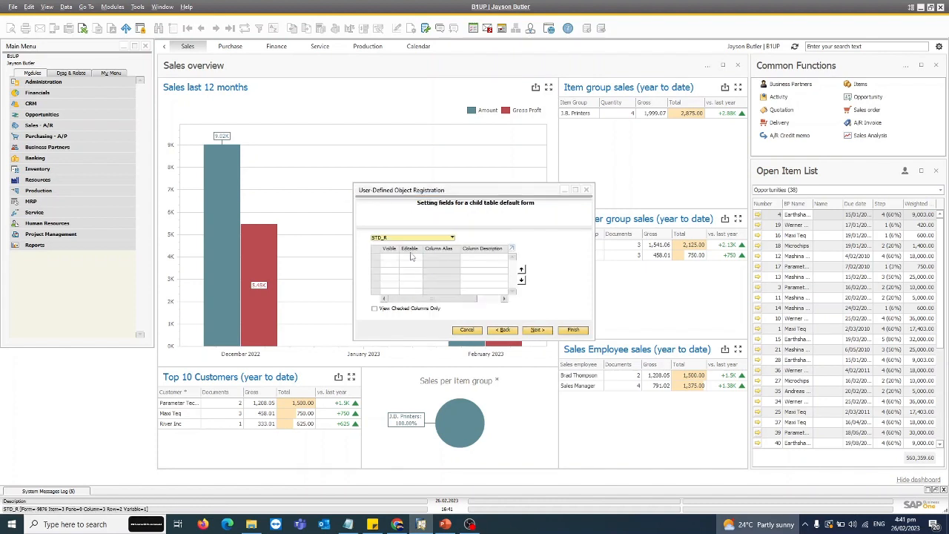
click(388, 284)
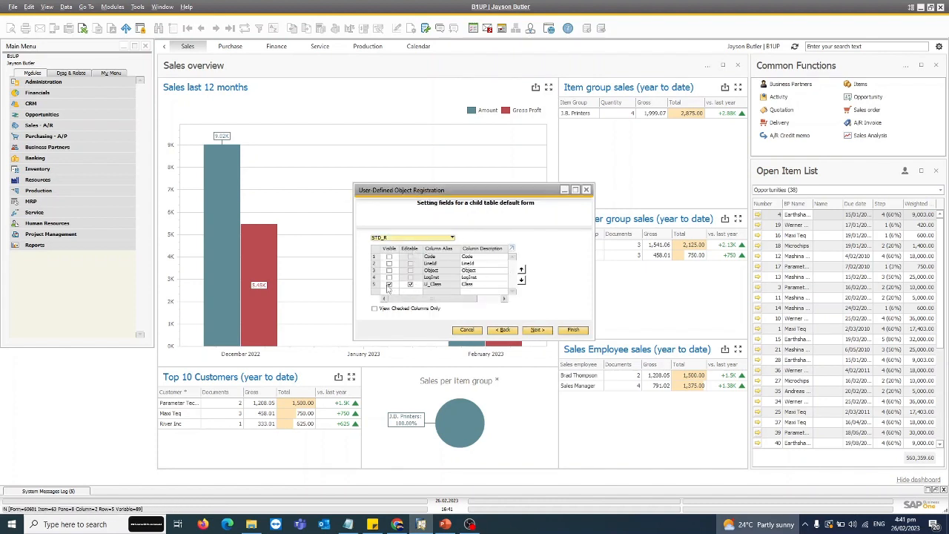
click(538, 331)
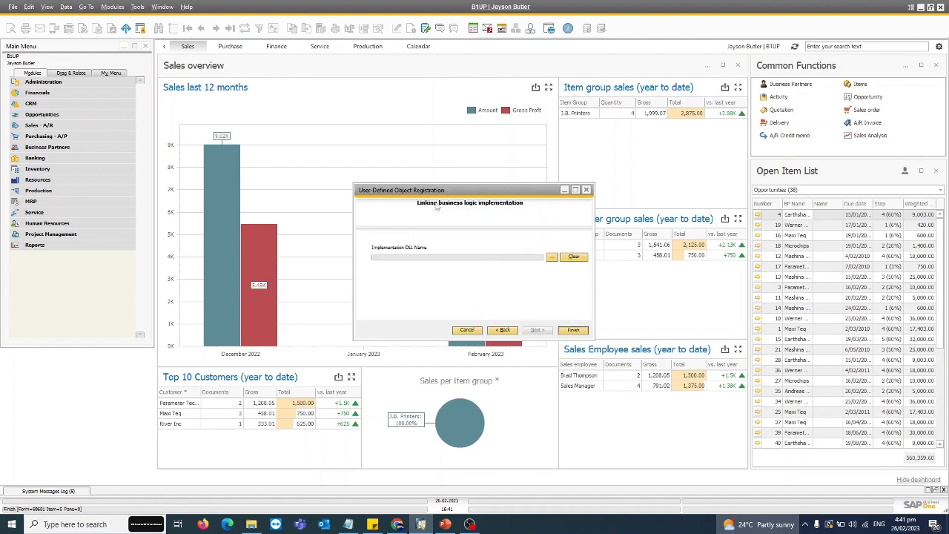
click(571, 331)
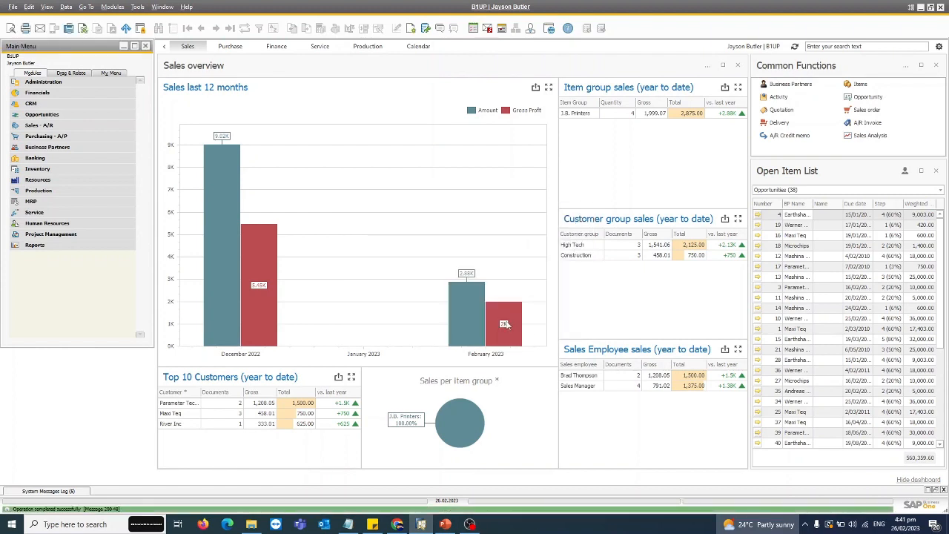
Step: Open the Student_Data form under Business Partners and examine the list of accounts offered for its GL field
click(45, 148)
click(48, 235)
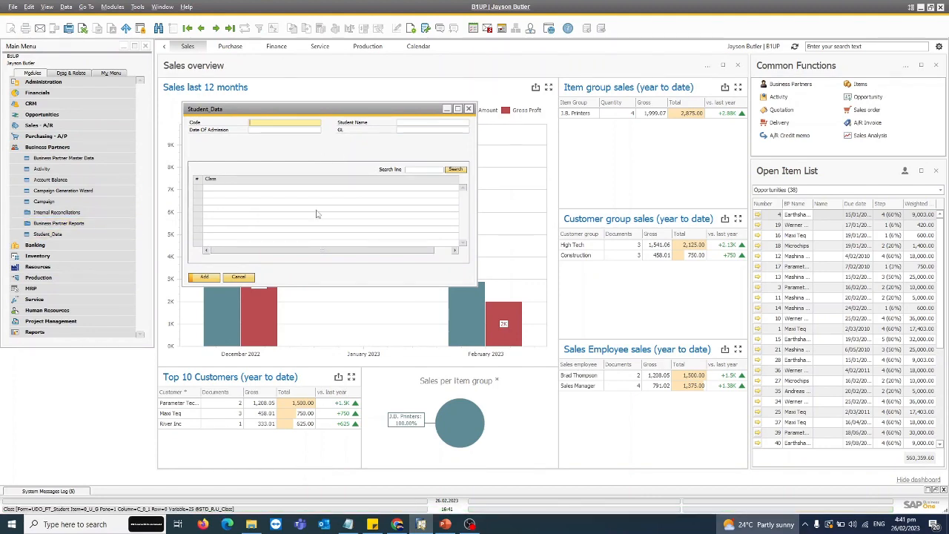
click(444, 130)
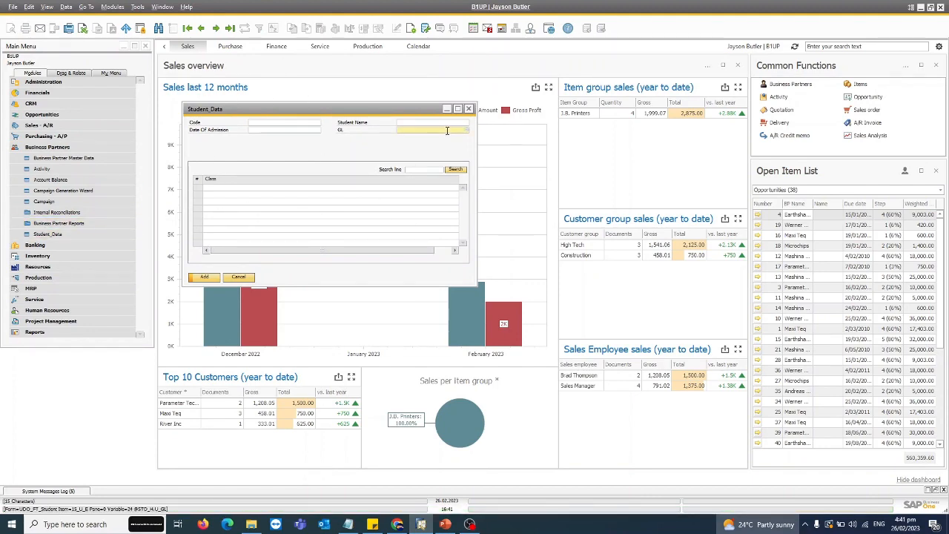
key(Tab)
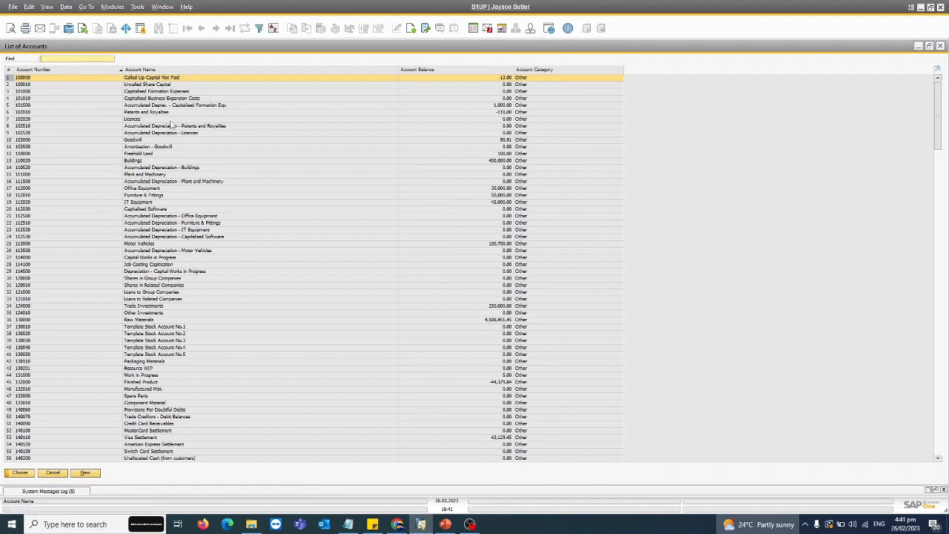
scroll(330, 190, down, 6)
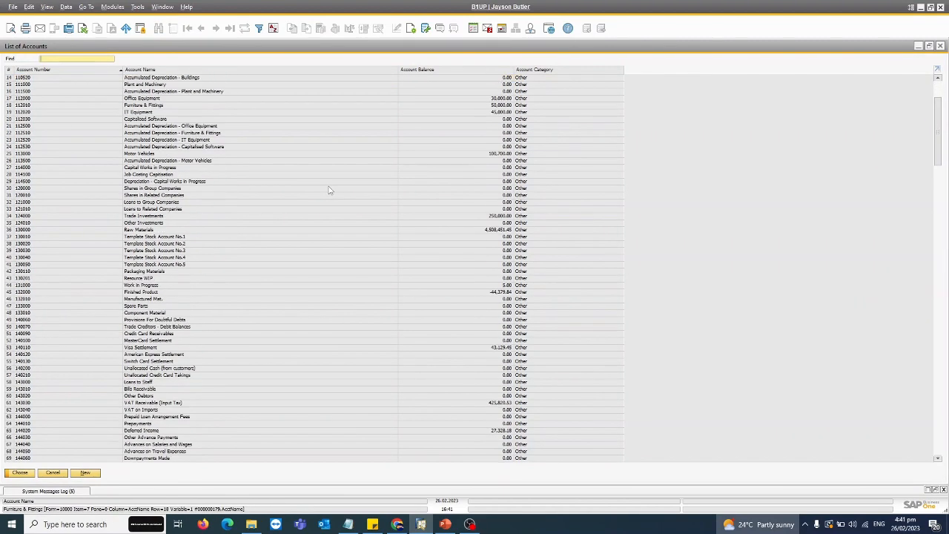
scroll(330, 190, down, 8)
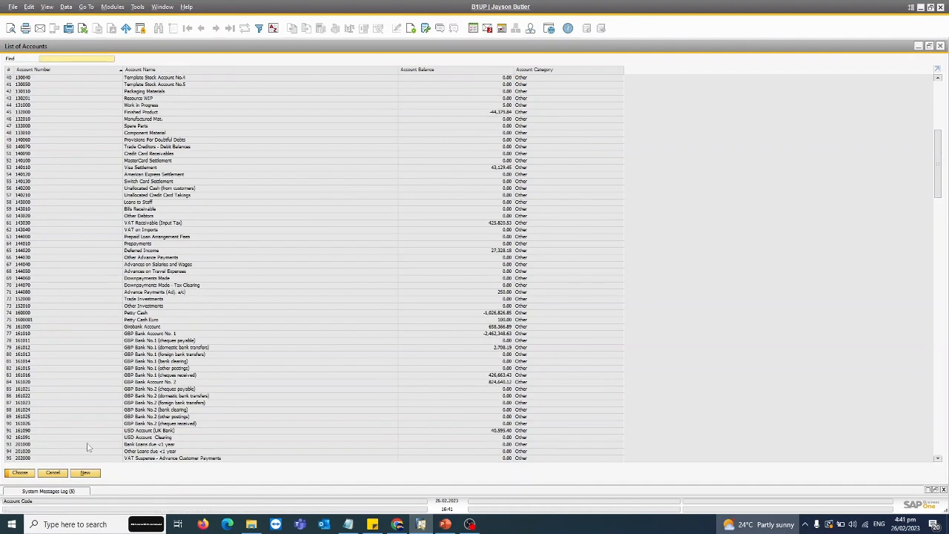
click(55, 474)
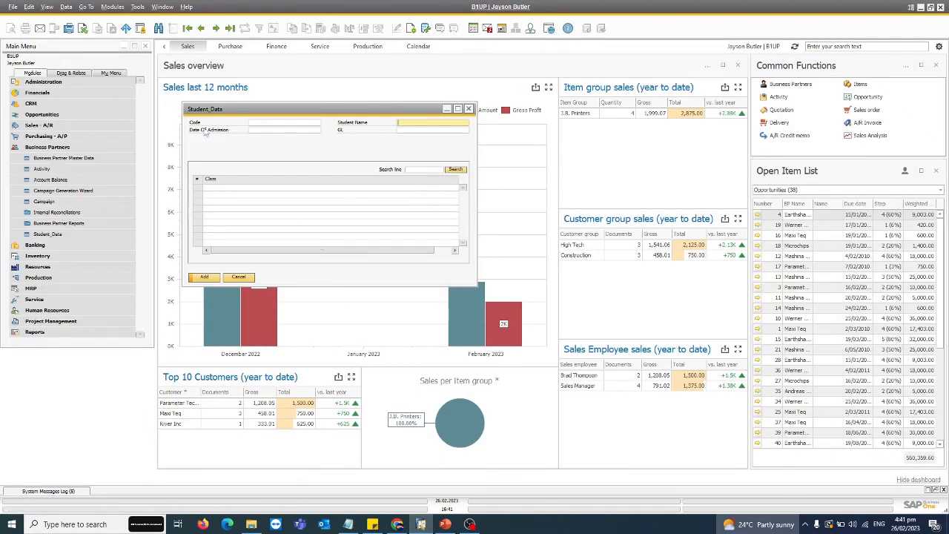
Step: Check the values offered in the Class column of the form's lines, then close the form without adding a record
click(247, 190)
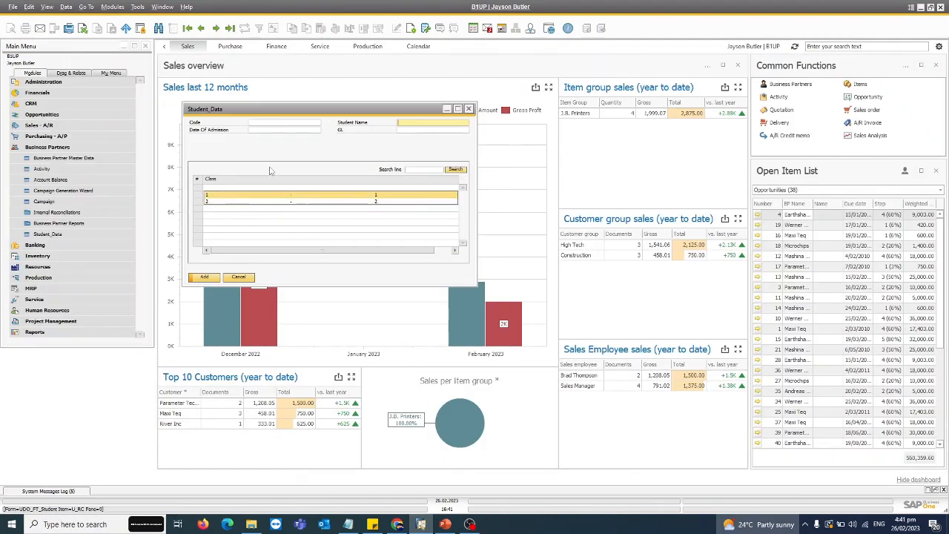
click(227, 190)
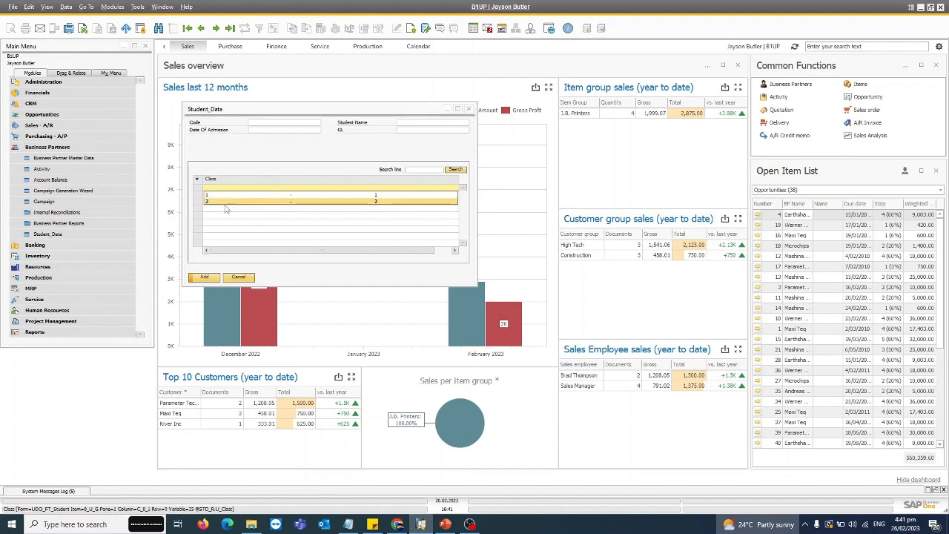
click(224, 201)
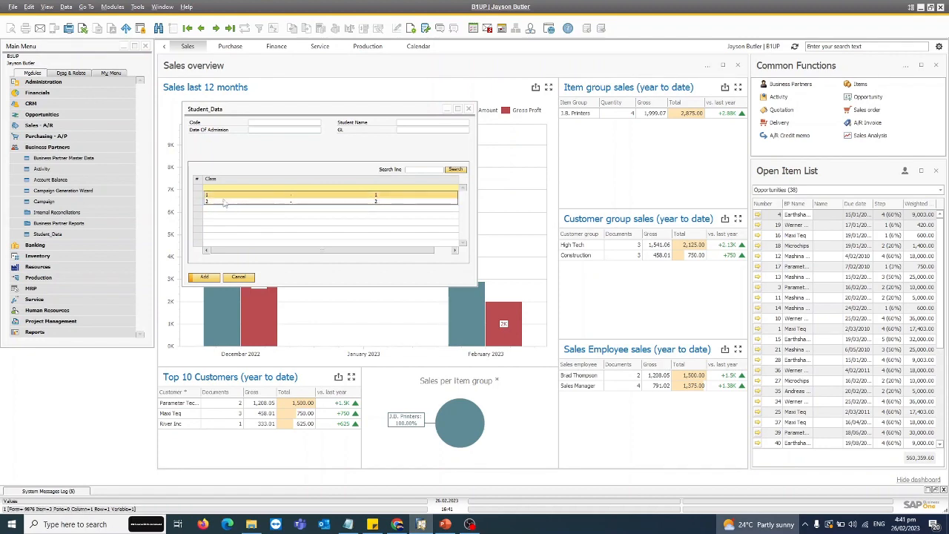
click(238, 276)
click(138, 7)
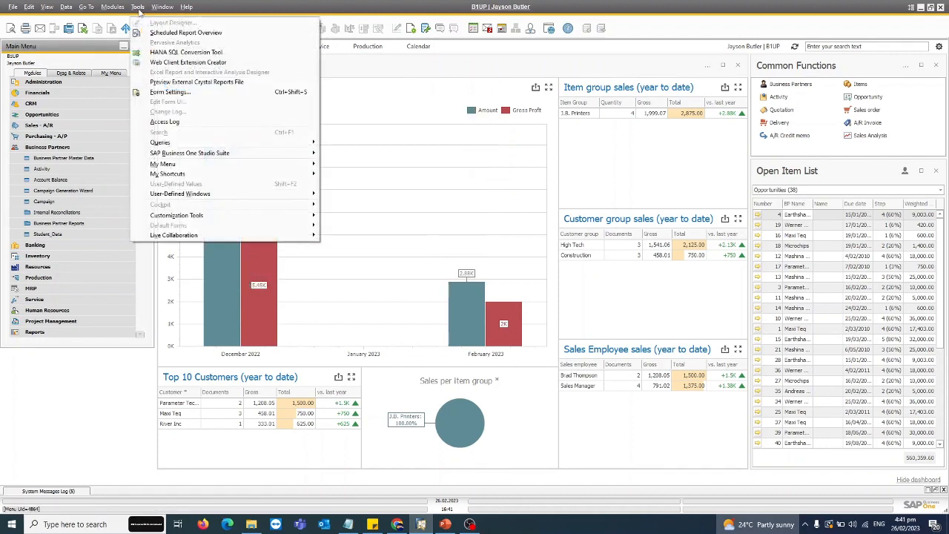
mouse_move(191, 215)
click(54, 213)
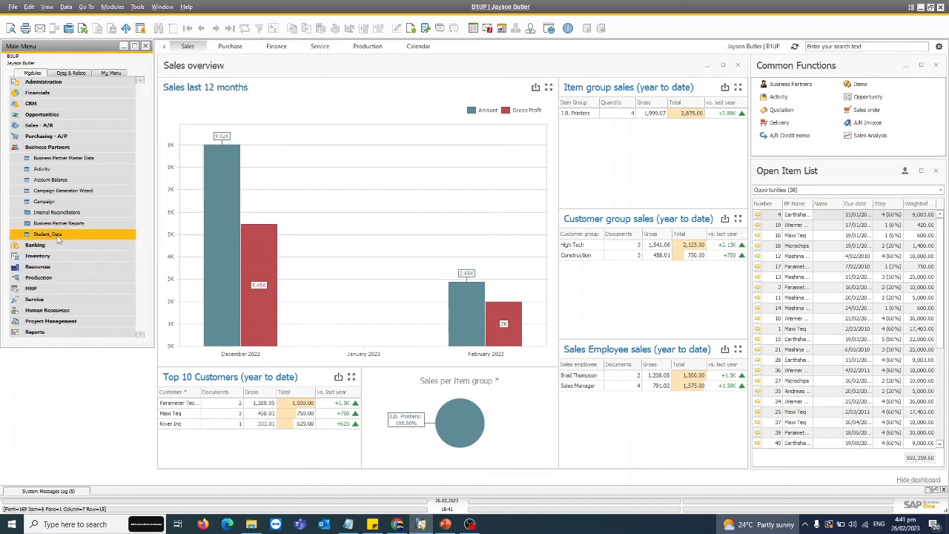
Step: Open a new Student_Data record and enter the student's name and the admission date 26.02.2023
click(78, 236)
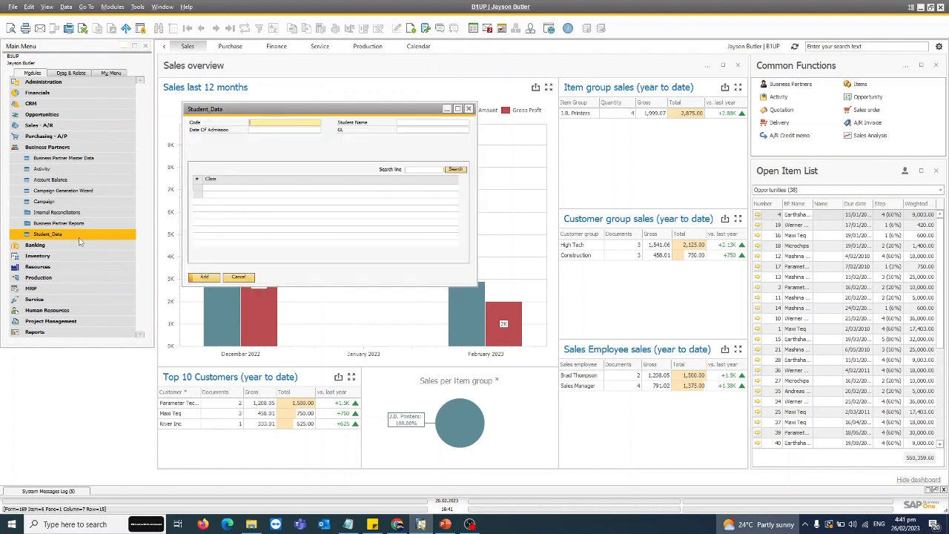
click(275, 123)
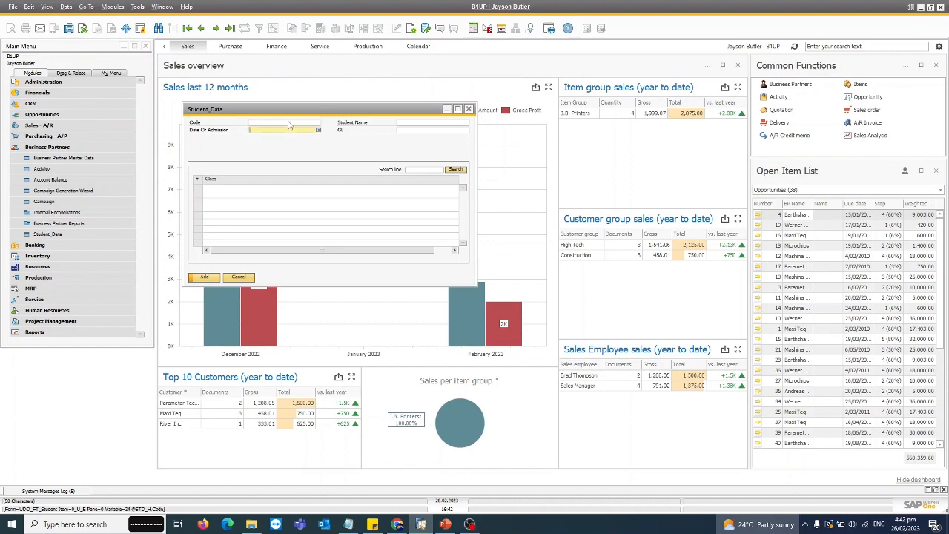
click(412, 123)
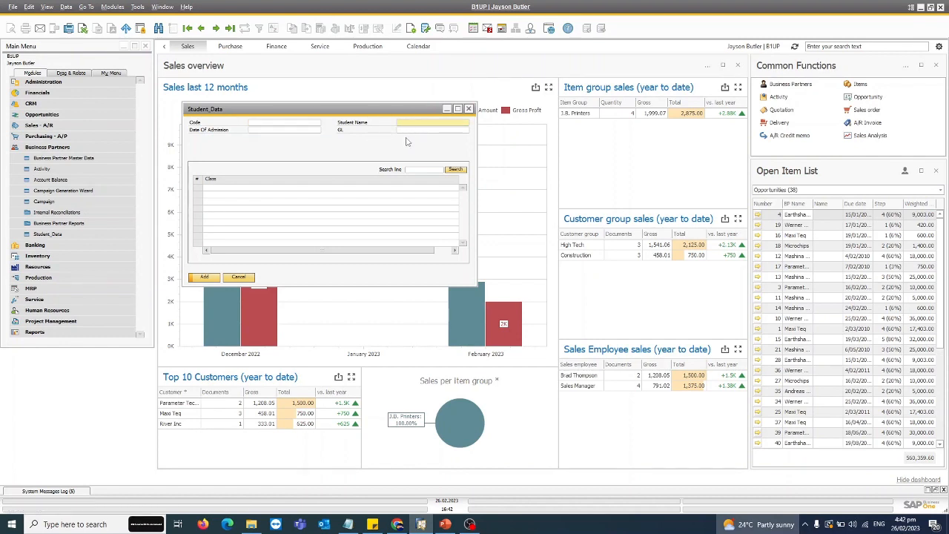
text(Ali)
key(Tab)
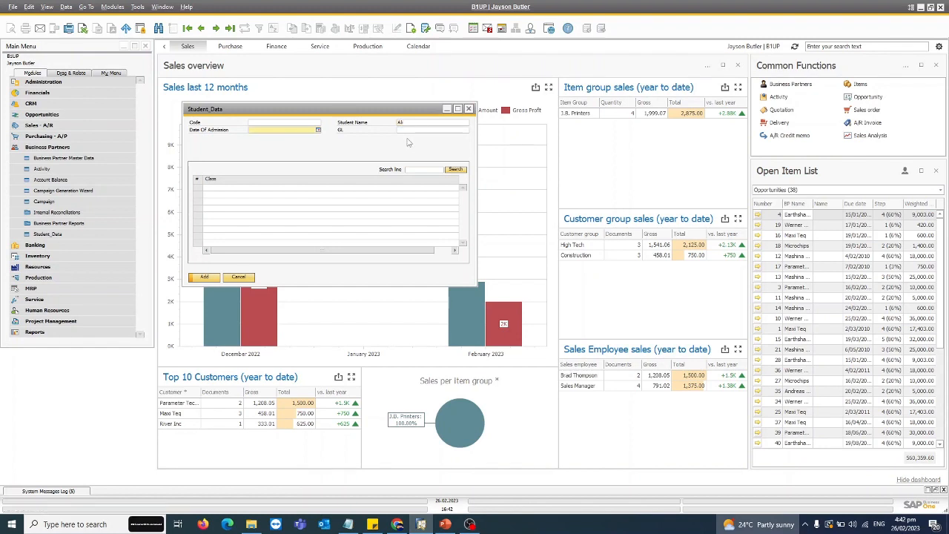
click(318, 129)
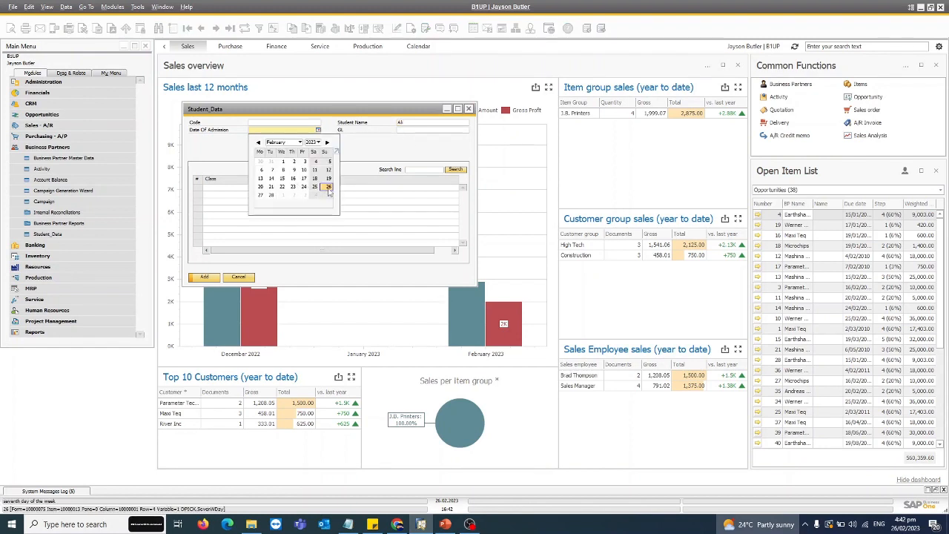
click(328, 186)
Step: Assign GL account 112530 to the student record and set Class to 2 in the first line
click(434, 131)
click(465, 131)
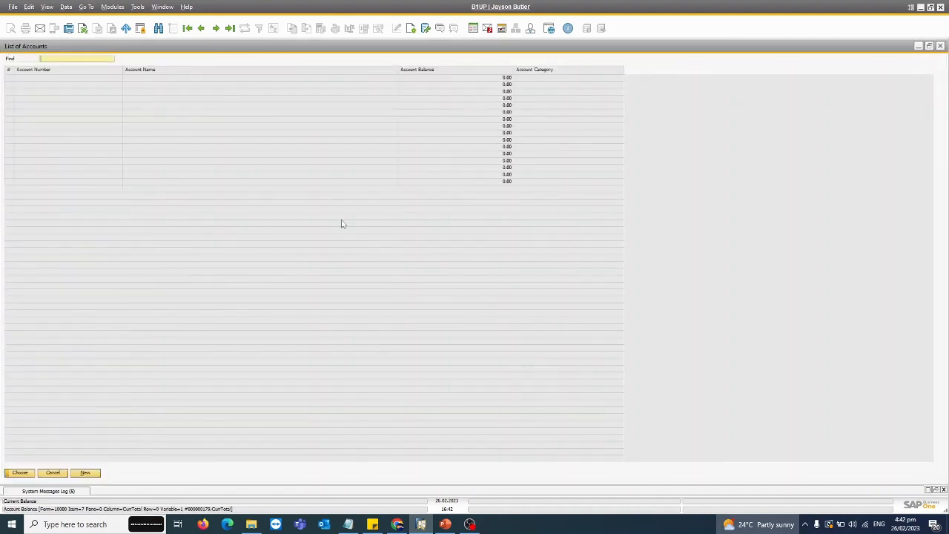
double_click(222, 237)
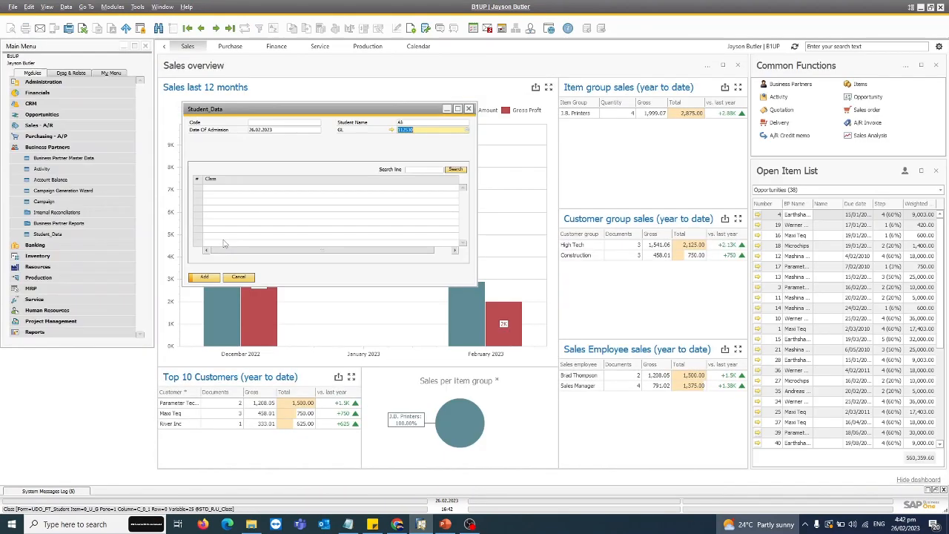
click(241, 190)
text(2)
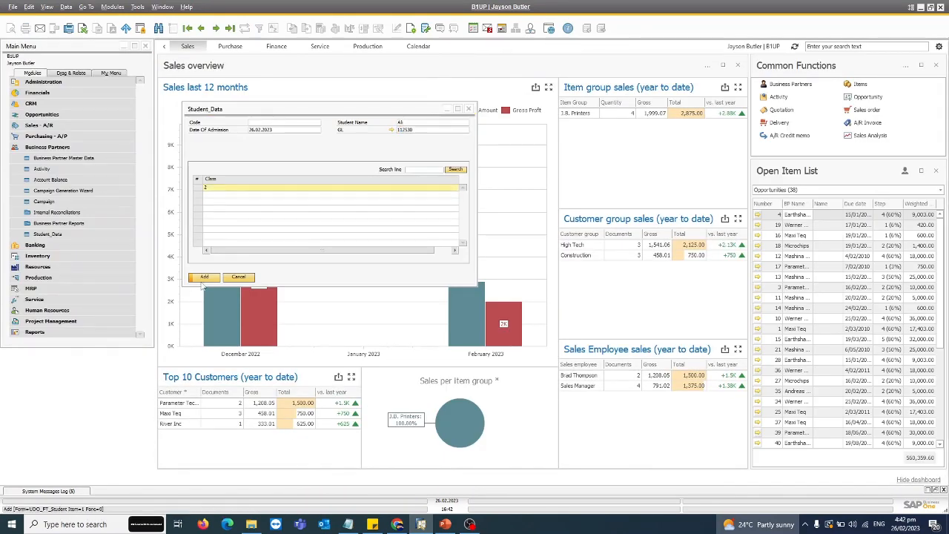
Step: Fill in the record's Code with the student's name and add the record
click(202, 278)
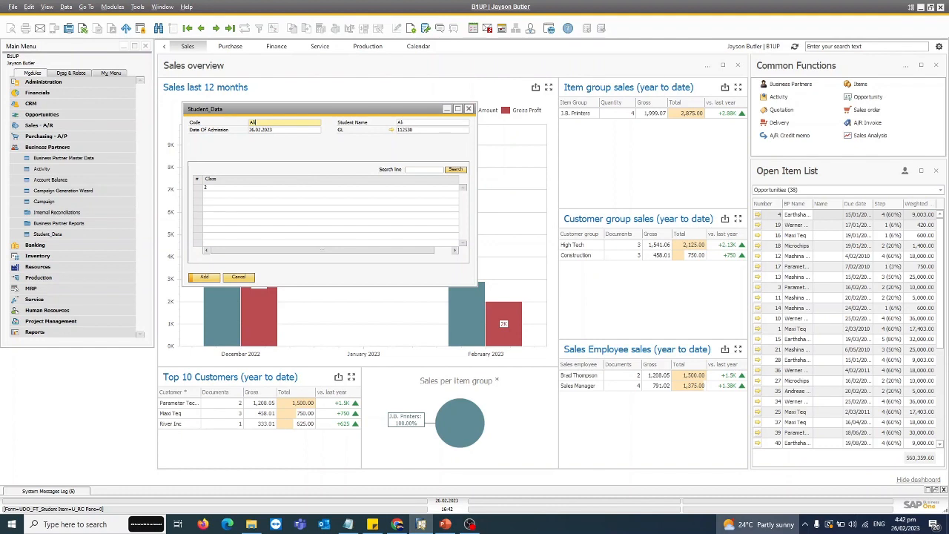
click(297, 187)
click(271, 123)
click(208, 278)
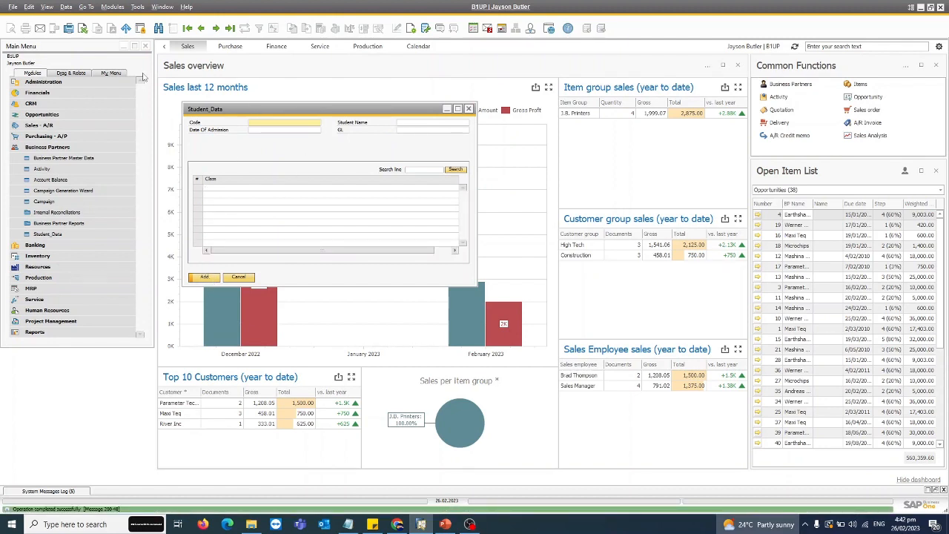
Step: Switch the Student_Data form to Find mode, then close it without searching
click(159, 28)
click(296, 124)
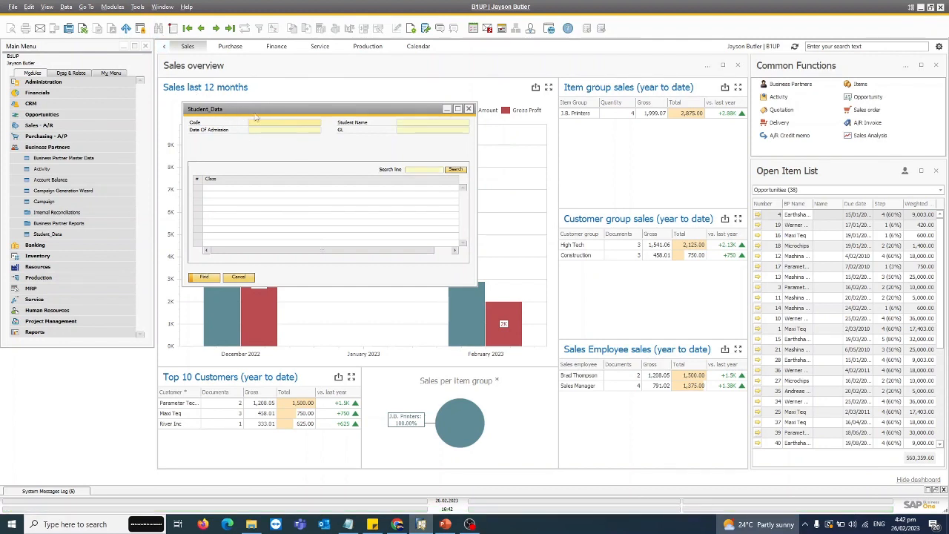
click(239, 277)
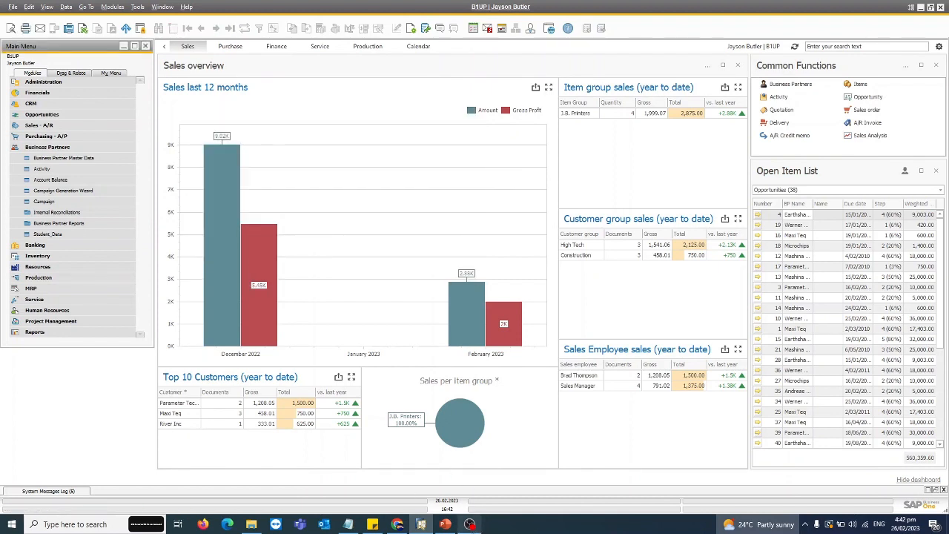